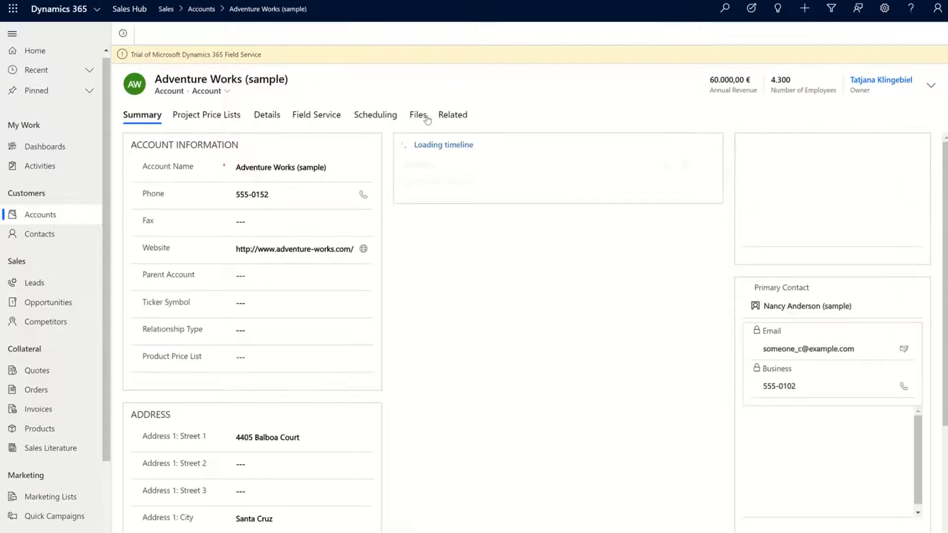
# Show the Files section on the Adventure Works (sample) account form.
pyautogui.click(417, 116)
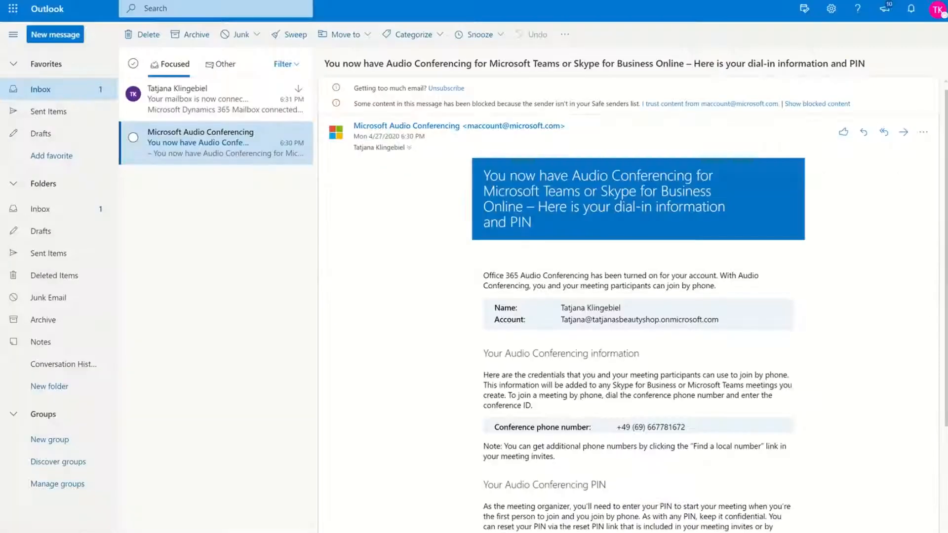
# Launch the Dynamics 365 add-in from the Audio Conferencing message's More actions menu.
pyautogui.click(924, 132)
pyautogui.click(822, 514)
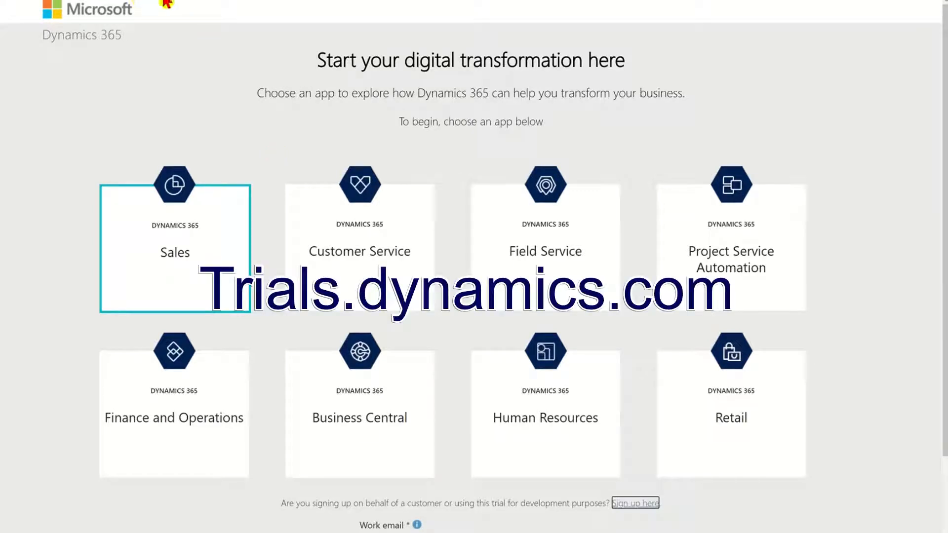
# Choose 'Sign up here', then decline partner sign-in with 'No, continue signing up'.
pyautogui.scroll(-1, 478, 116)
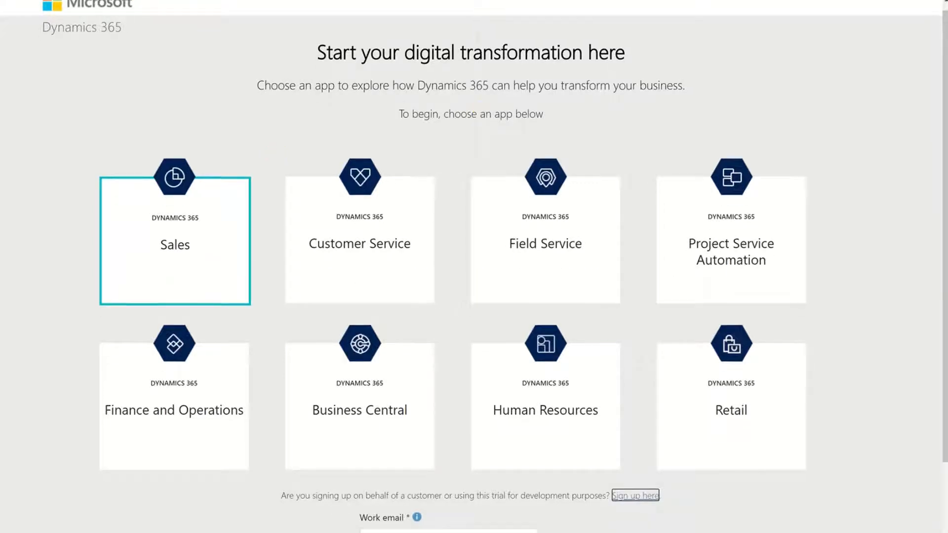
pyautogui.scroll(-3, 474, 266)
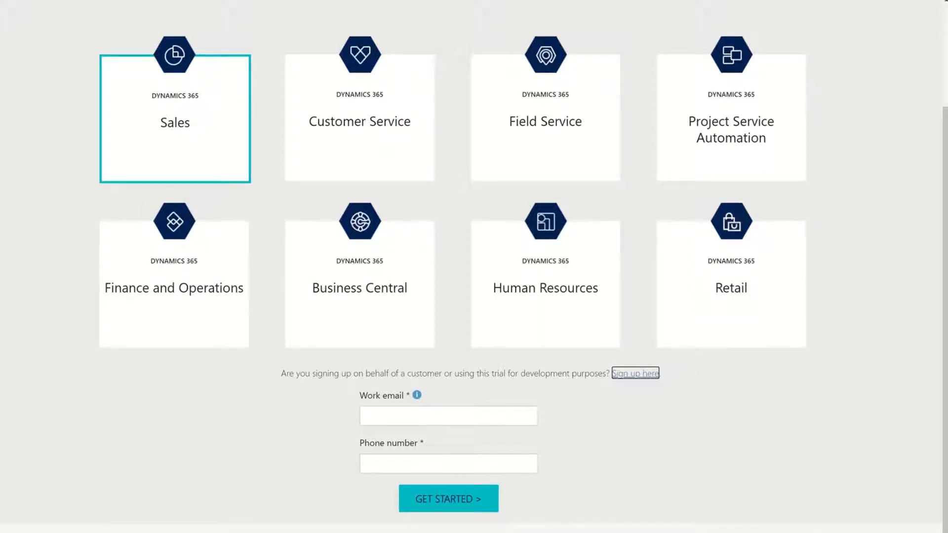
pyautogui.click(636, 373)
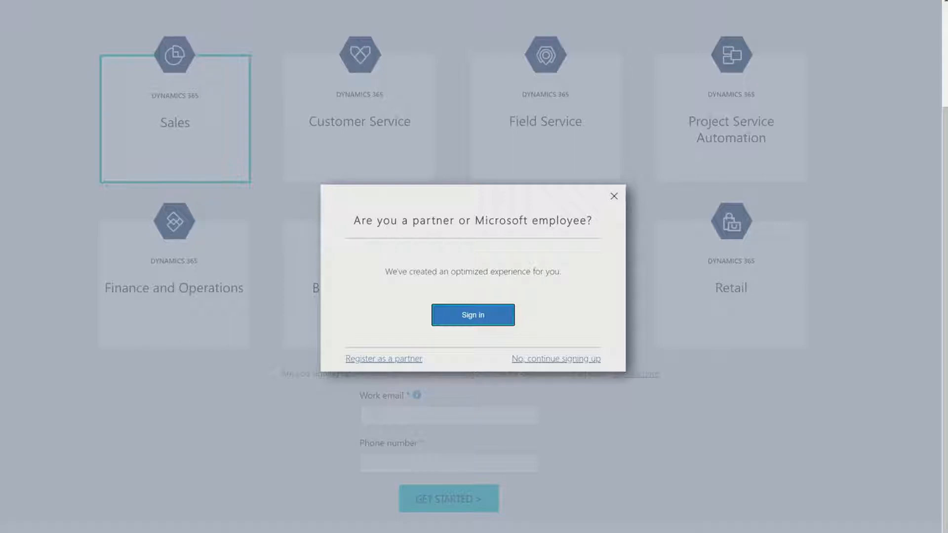
pyautogui.click(527, 360)
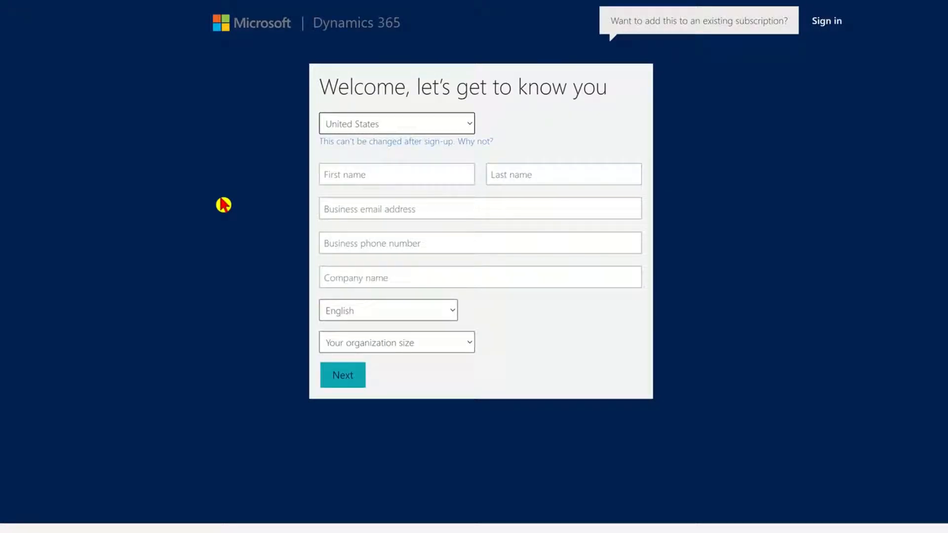
# Set the country to Germany and enter the name, company and company domain.
pyautogui.click(415, 125)
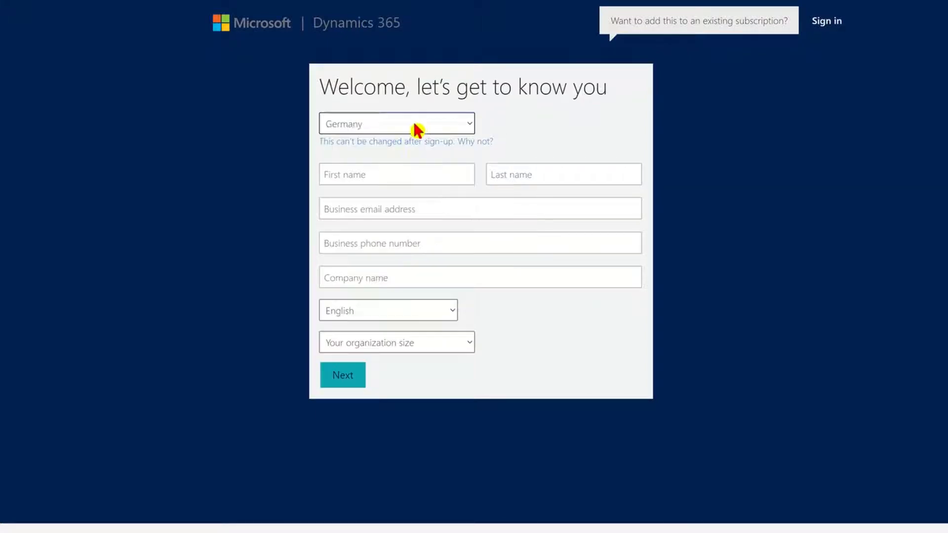
pyautogui.press('Tab')
pyautogui.write('Tatjana')
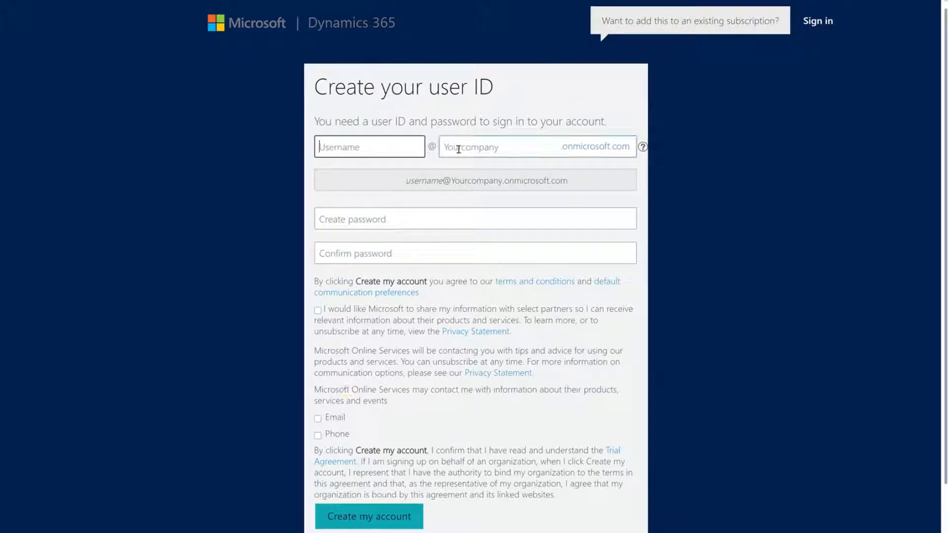
pyautogui.write('Tatjana')
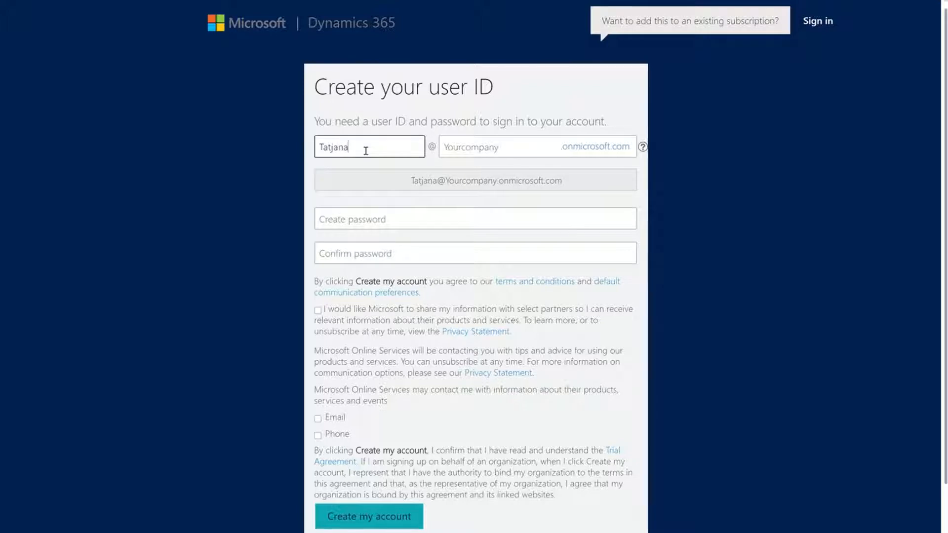
pyautogui.press('Tab')
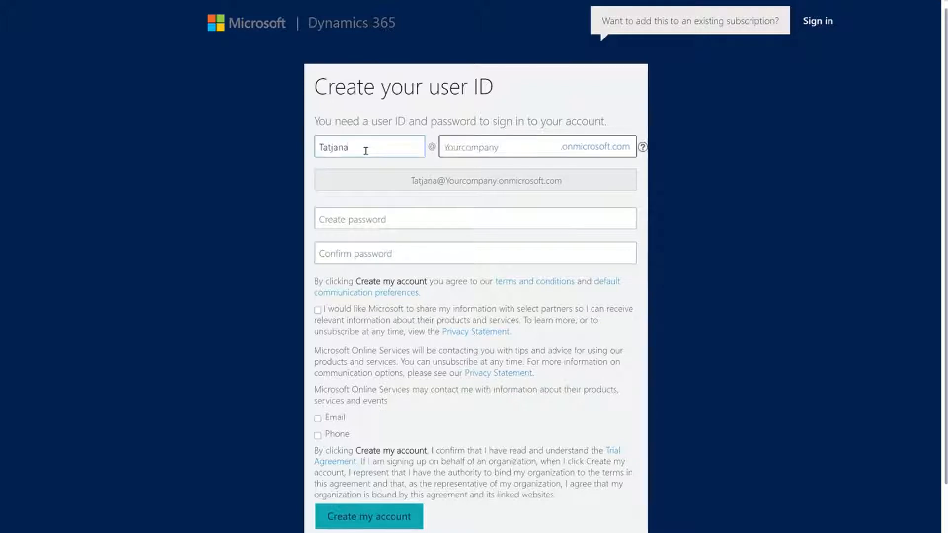
pyautogui.write('tatjanasbeautyshop')
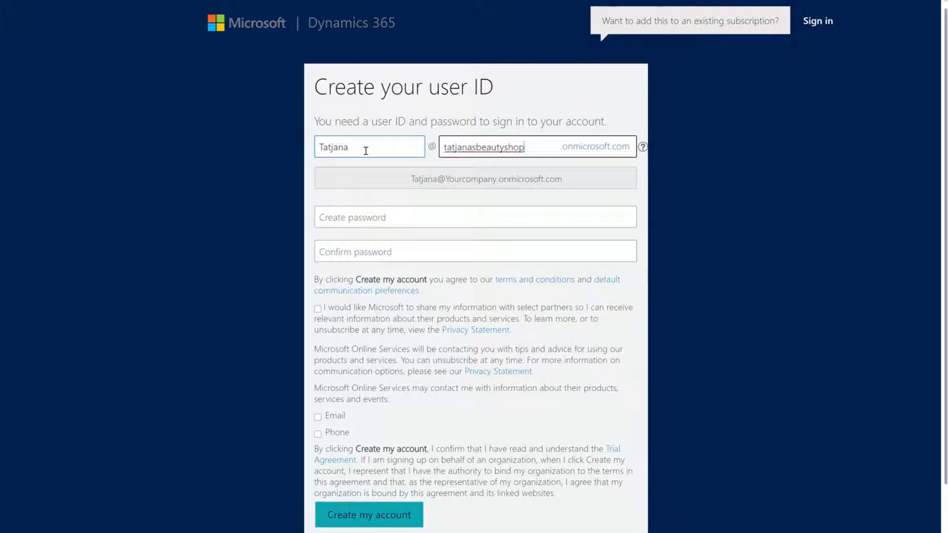
# Enter and confirm the password, tick both opt-in boxes, and create the account.
pyautogui.press('Tab')
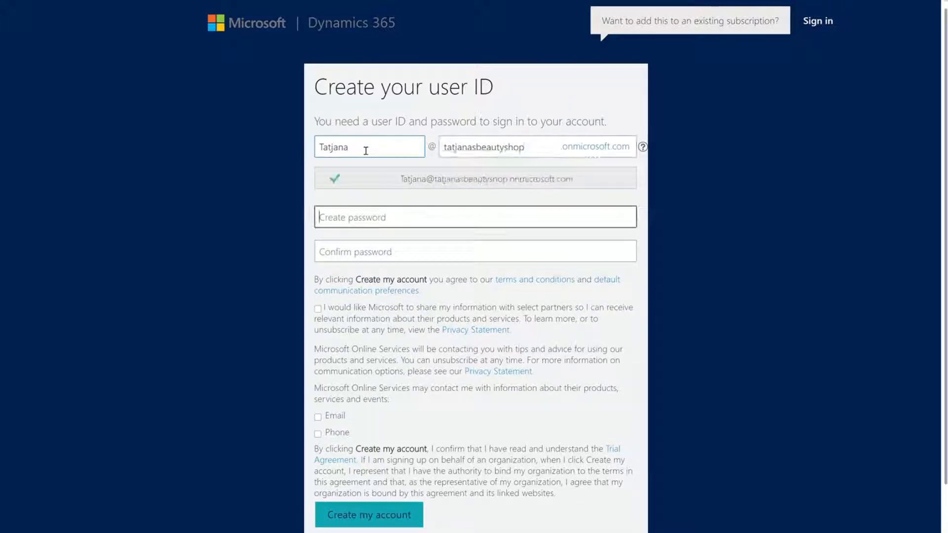
pyautogui.write('********')
pyautogui.press('Tab')
pyautogui.write('********')
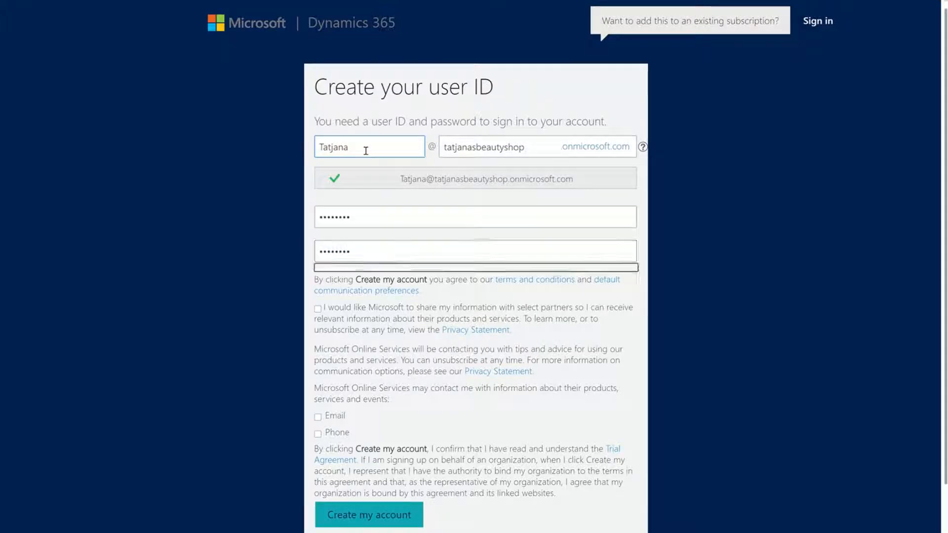
pyautogui.click(318, 308)
pyautogui.click(317, 417)
pyautogui.click(362, 524)
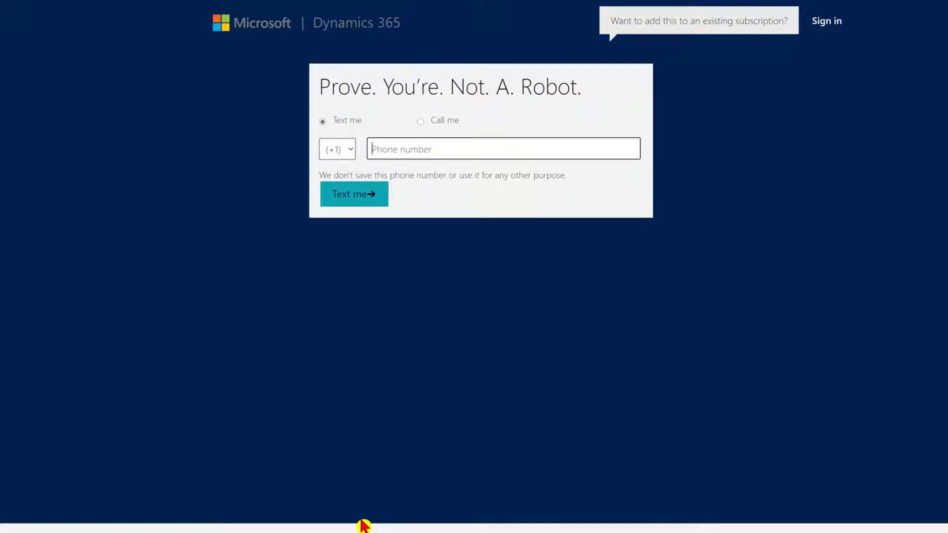
# Verify by text message: pick the country code, enter the phone number, submit the received code.
pyautogui.click(345, 154)
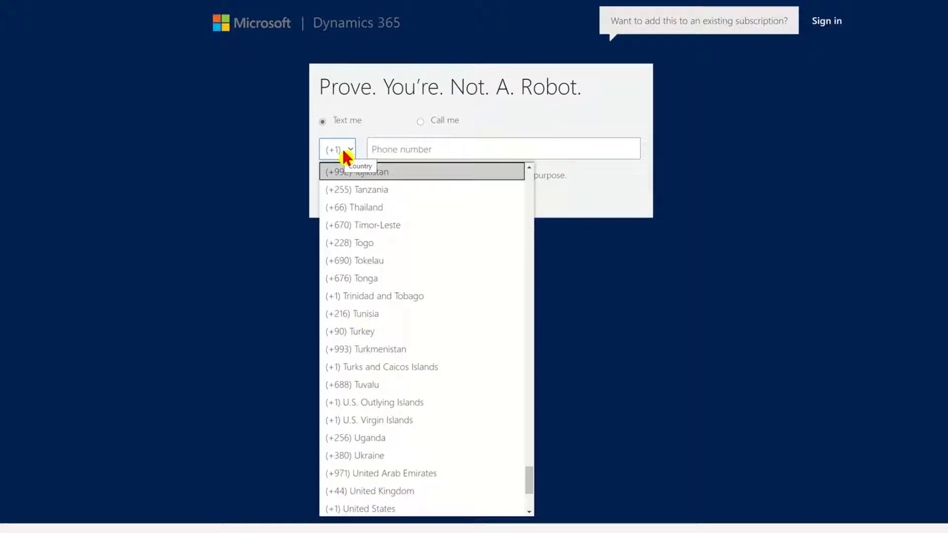
pyautogui.scroll(20, 370, 308)
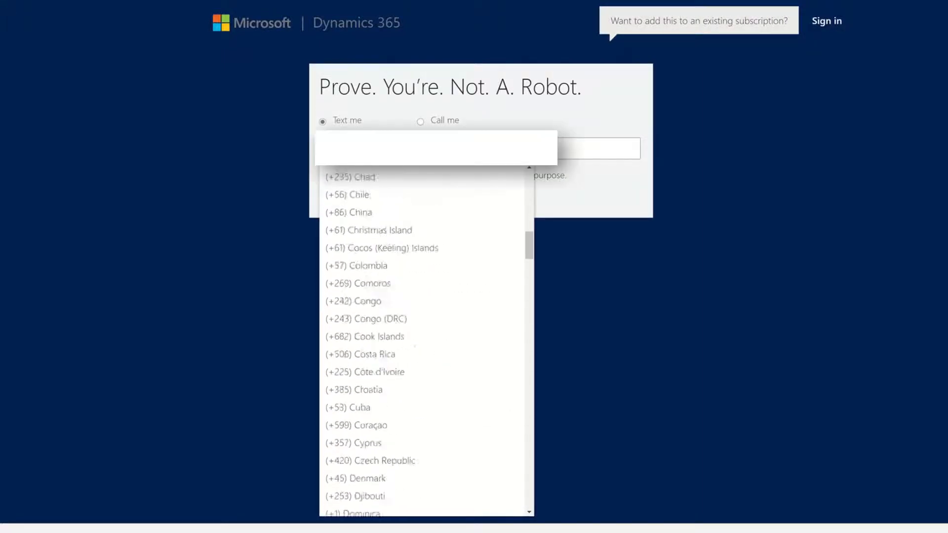
pyautogui.click(370, 308)
pyautogui.click(524, 148)
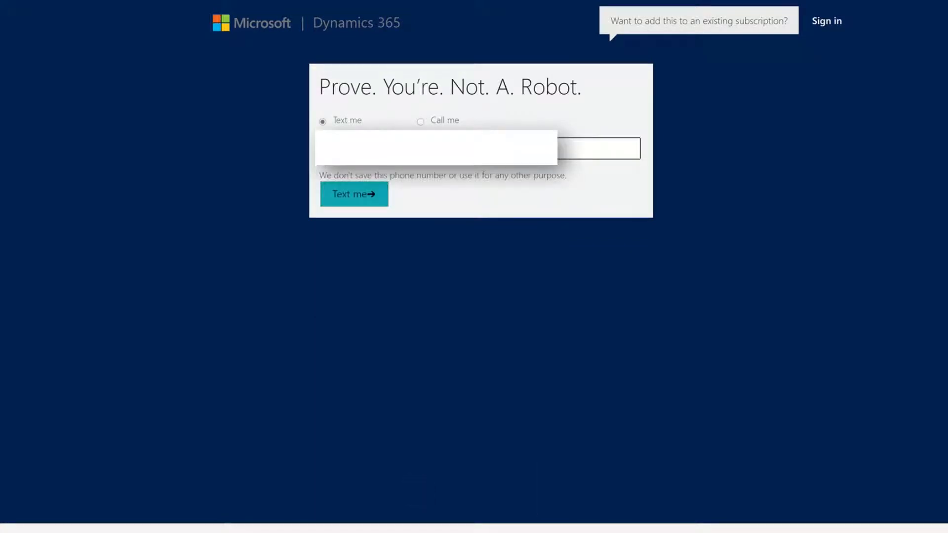
pyautogui.click(370, 196)
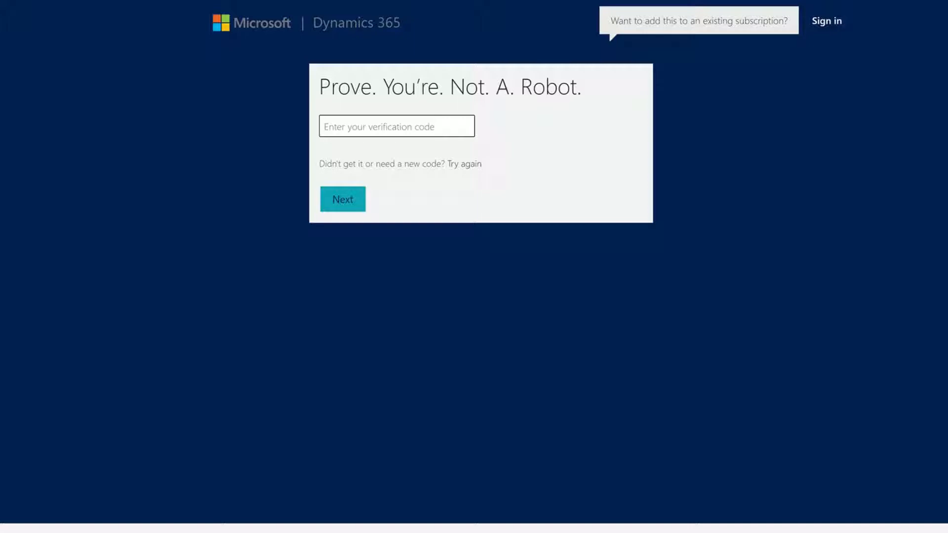
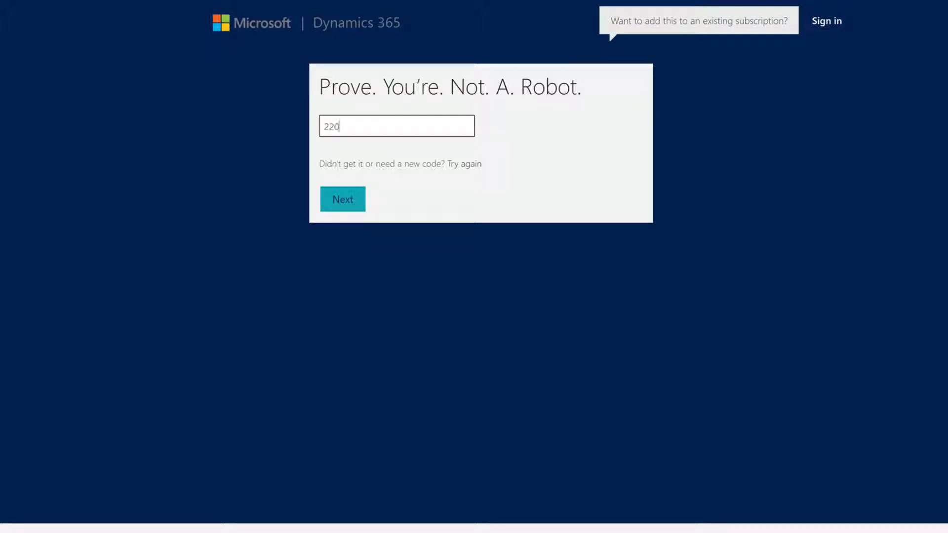
pyautogui.click(355, 201)
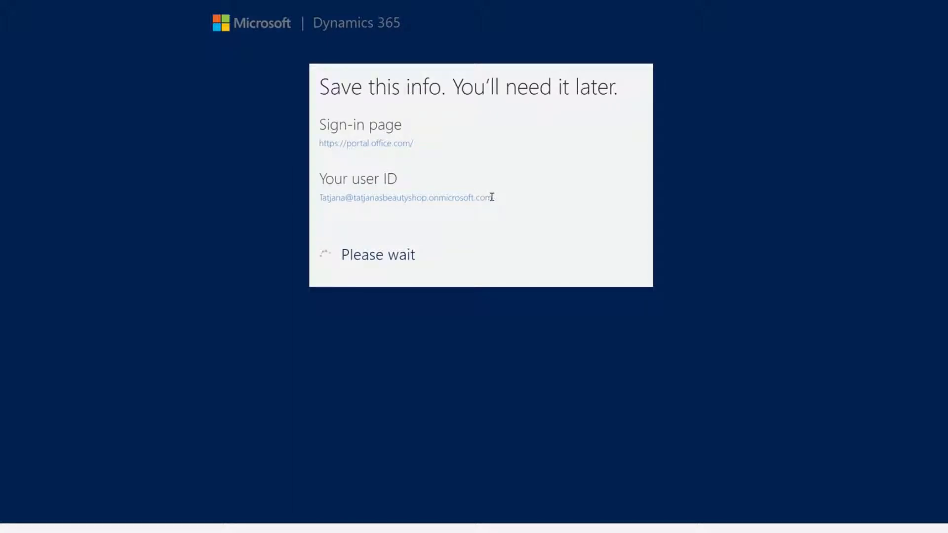
# Copy the sign-in page and user ID into Notepad, save it, then continue to Set up.
pyautogui.moveTo(493, 196); pyautogui.dragTo(319, 124)
pyautogui.hotkey('ctrl', 'c')
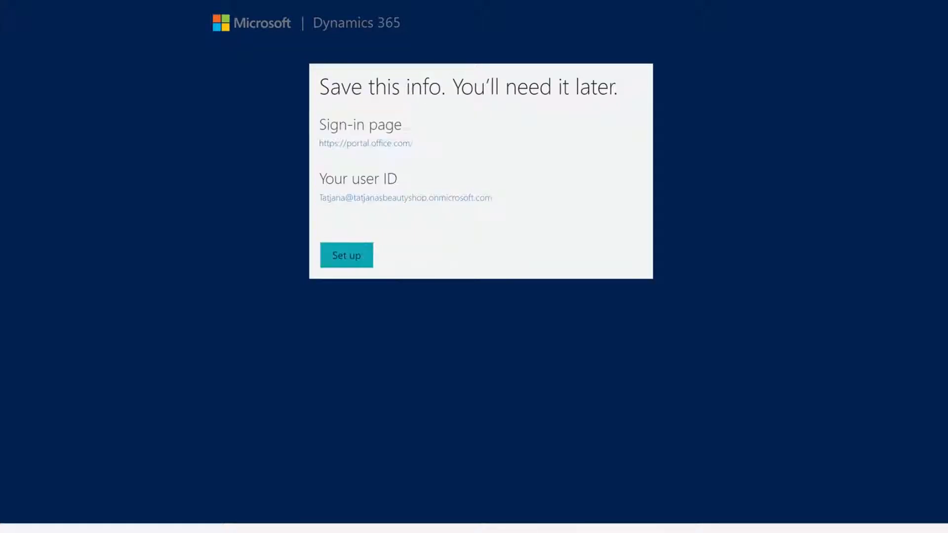
pyautogui.press('super')
pyautogui.write('note')
pyautogui.press('Down')
pyautogui.press('Return')
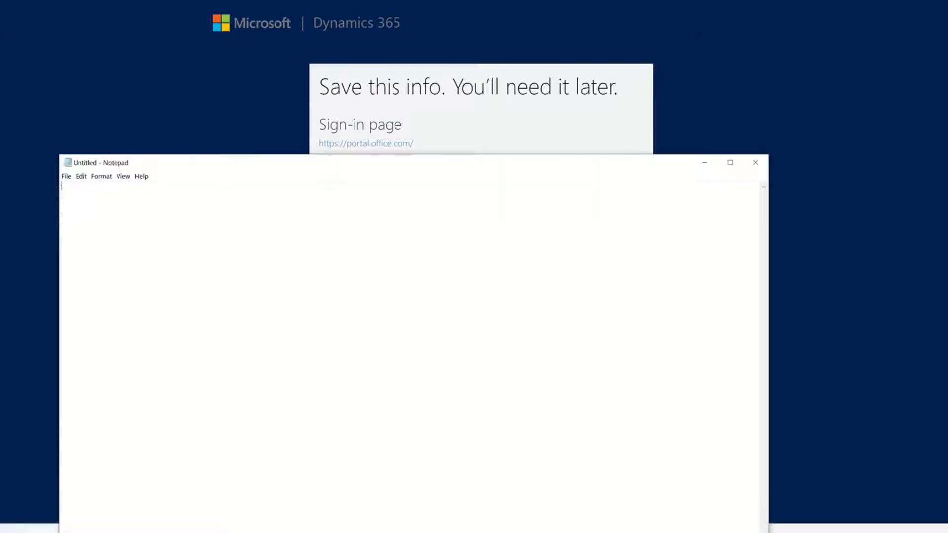
pyautogui.hotkey('ctrl', 'v')
pyautogui.hotkey('ctrl', 's')
pyautogui.click(607, 98)
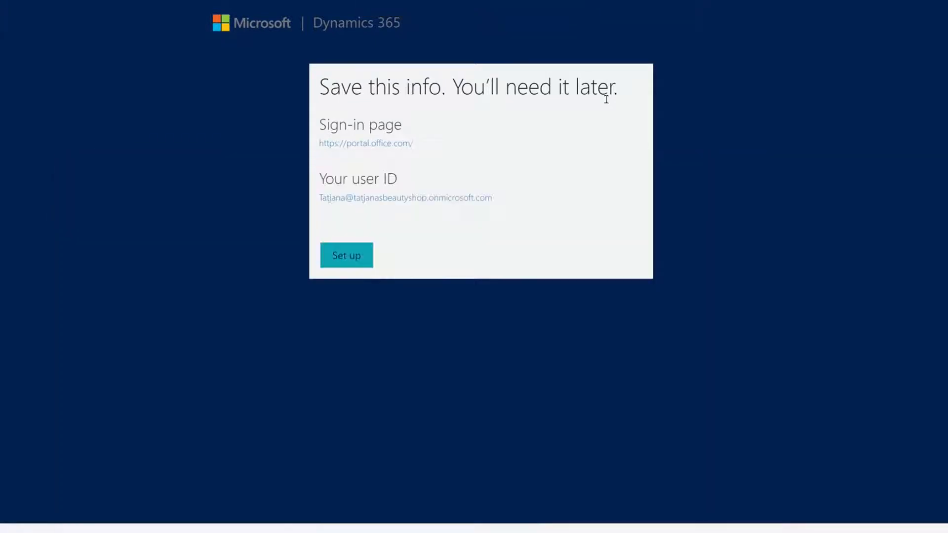
pyautogui.click(347, 256)
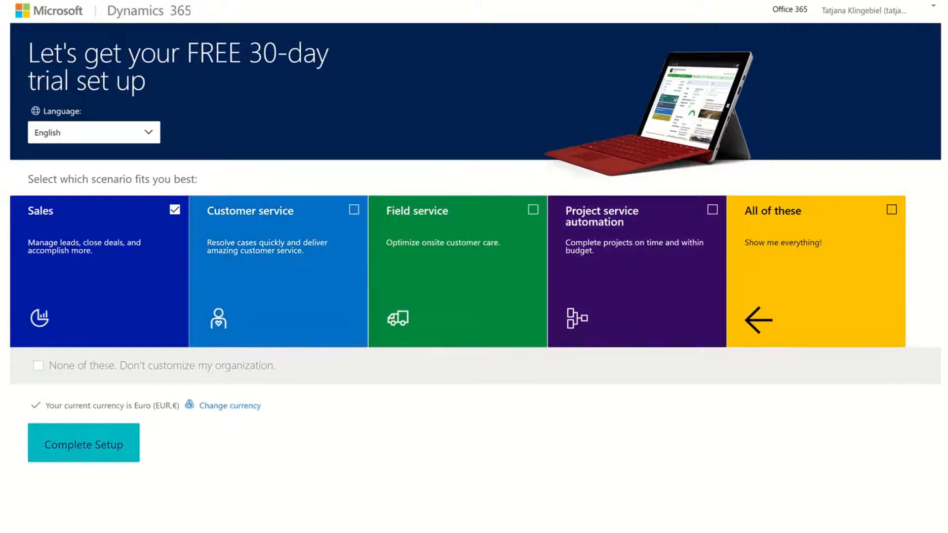
# Select the 'All of these' scenario instead of Sales and complete the setup.
pyautogui.click(892, 210)
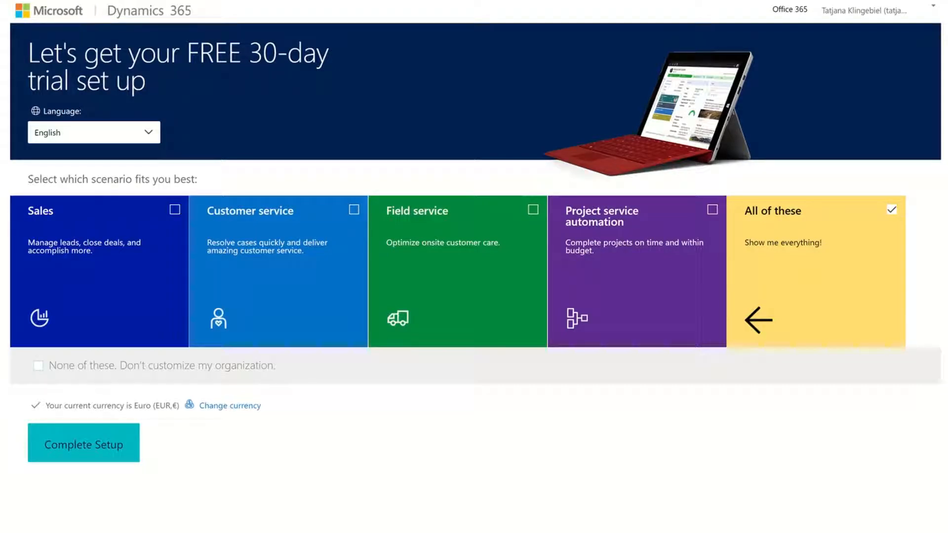
pyautogui.click(128, 445)
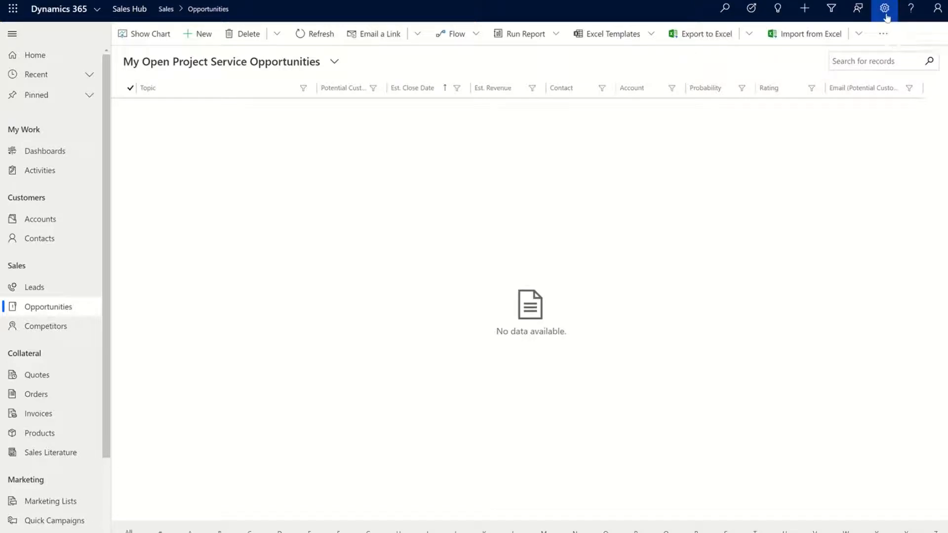
# Choose Advanced Settings from the Settings gear menu.
pyautogui.click(886, 14)
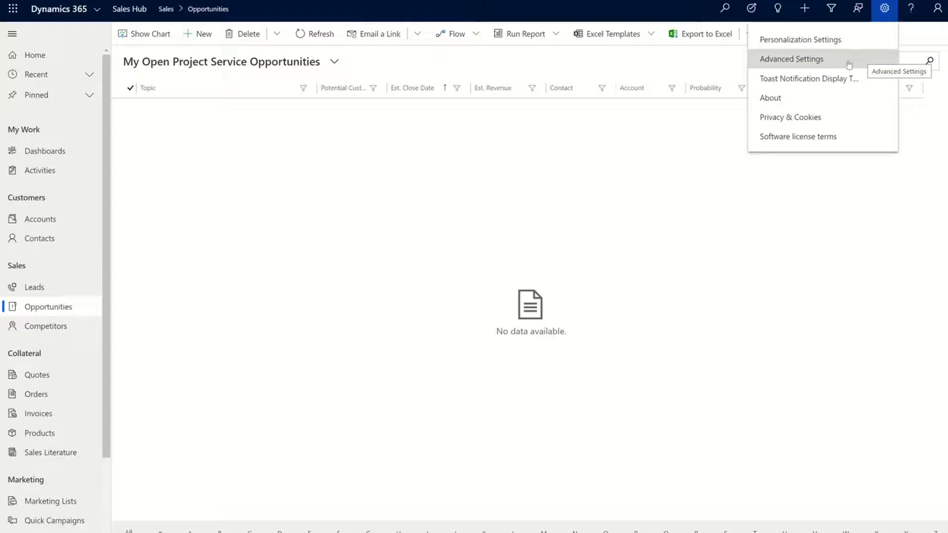
pyautogui.click(792, 69)
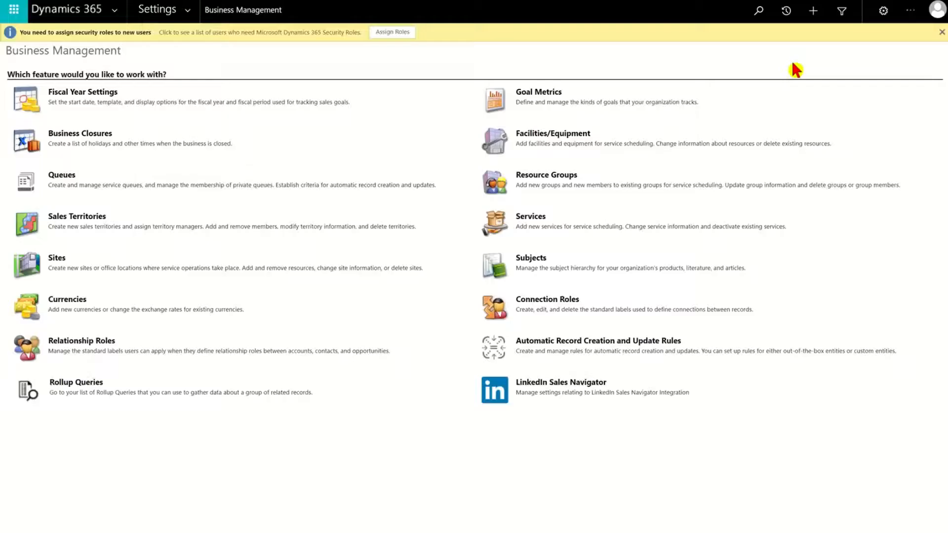
# Install the sample data from Settings > Data Management > Sample Data and close the popup.
pyautogui.click(188, 15)
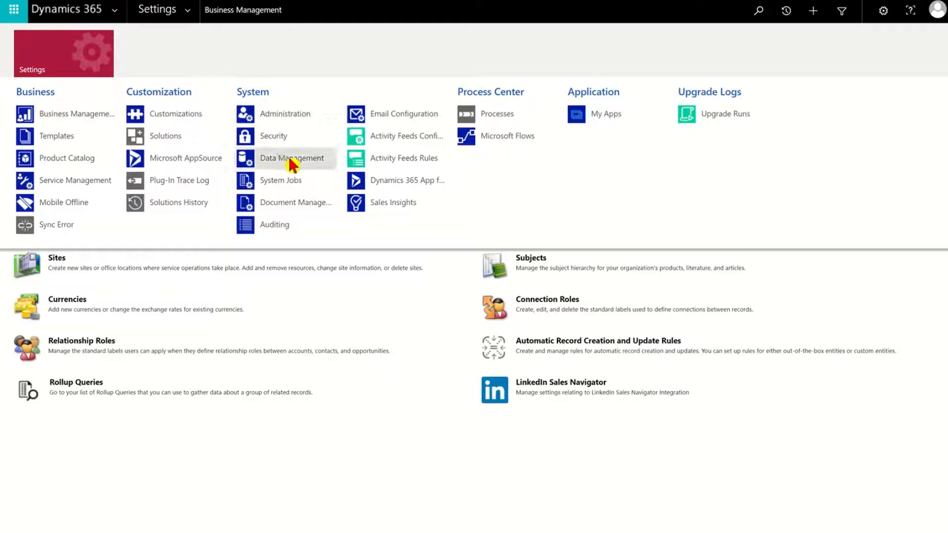
pyautogui.click(292, 159)
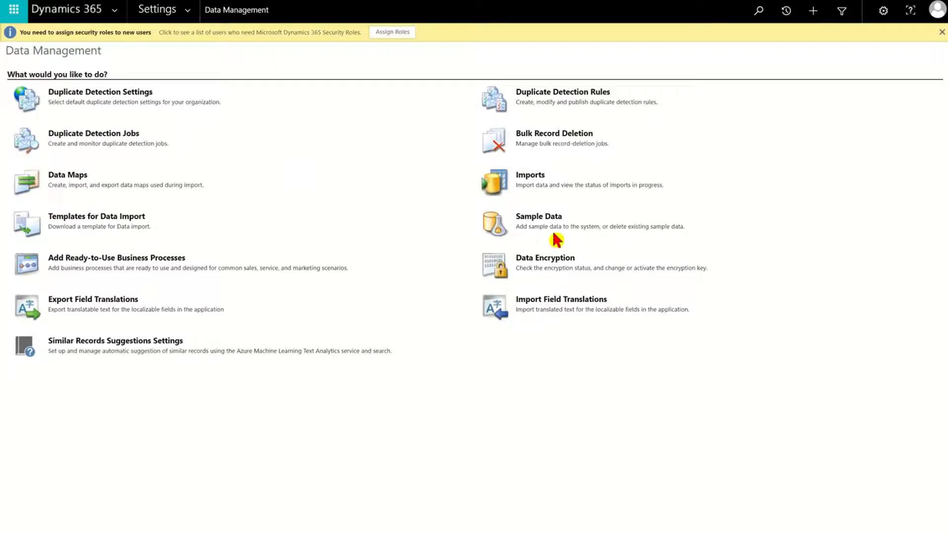
pyautogui.click(538, 218)
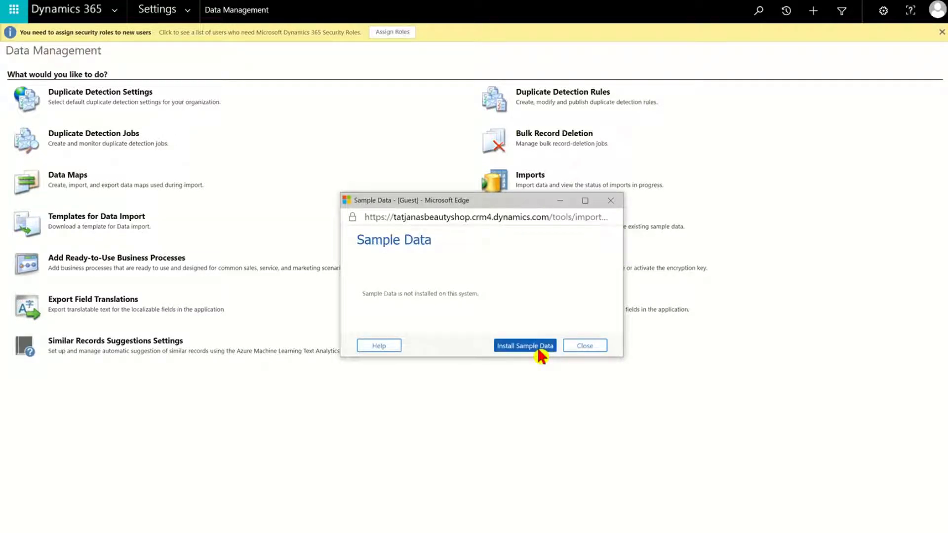
pyautogui.click(537, 348)
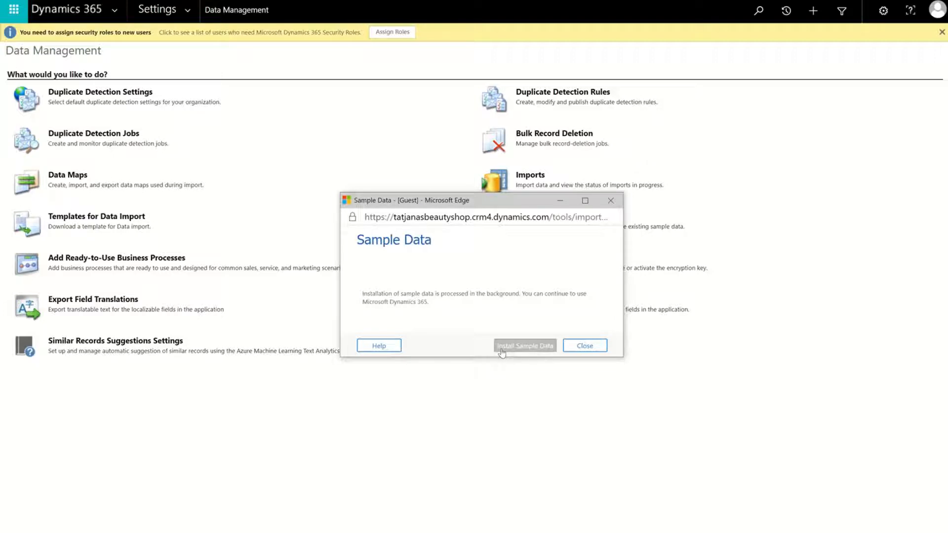
pyautogui.click(605, 350)
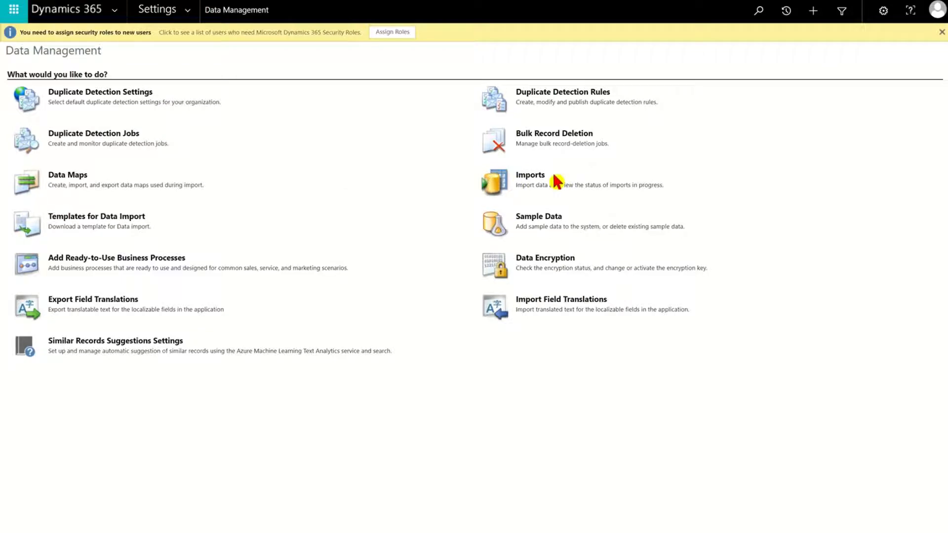
# Check the Imports list under Data Management for sample data still transforming.
pyautogui.click(538, 175)
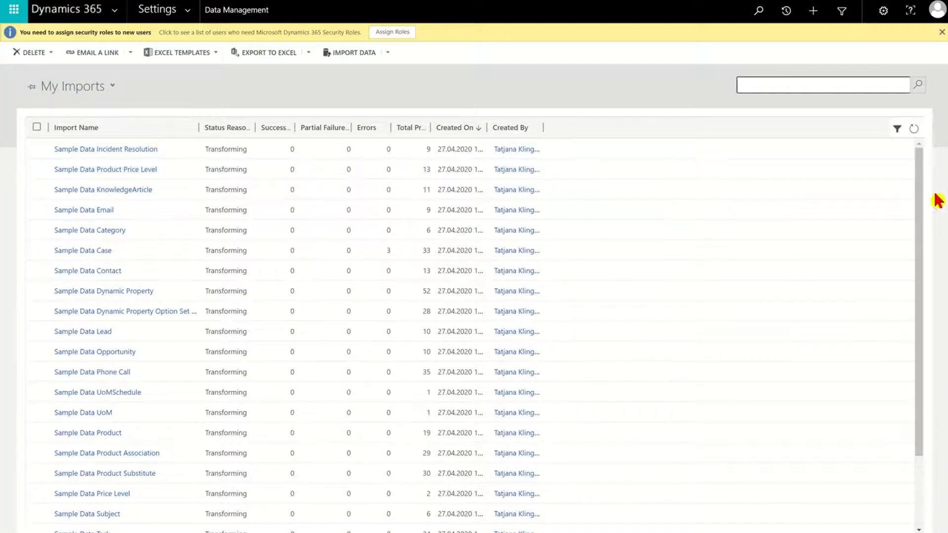
pyautogui.moveTo(922, 190); pyautogui.dragTo(921, 147)
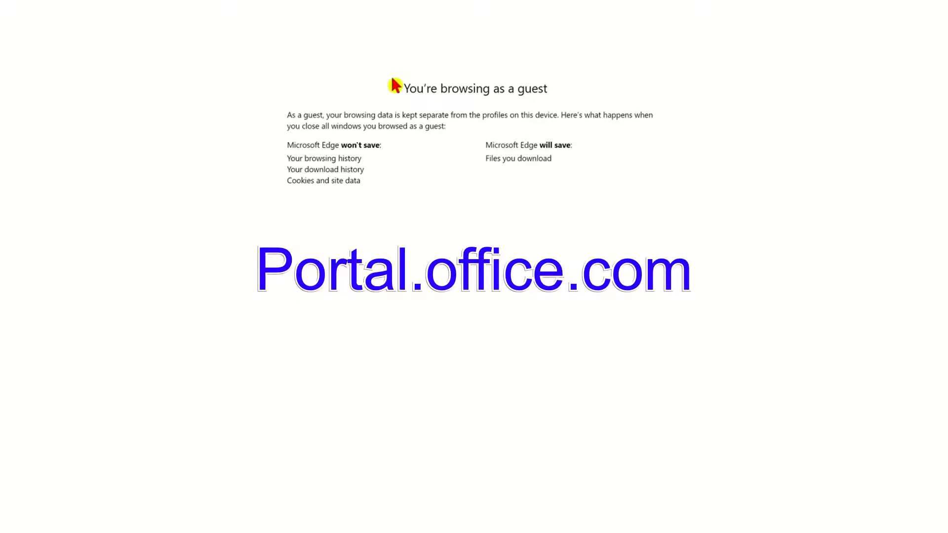
# Go to portal.office.com, dismiss the welcome tour and install tip, and enter the Microsoft 365 admin center.
pyautogui.write('portal')
pyautogui.press('Return')
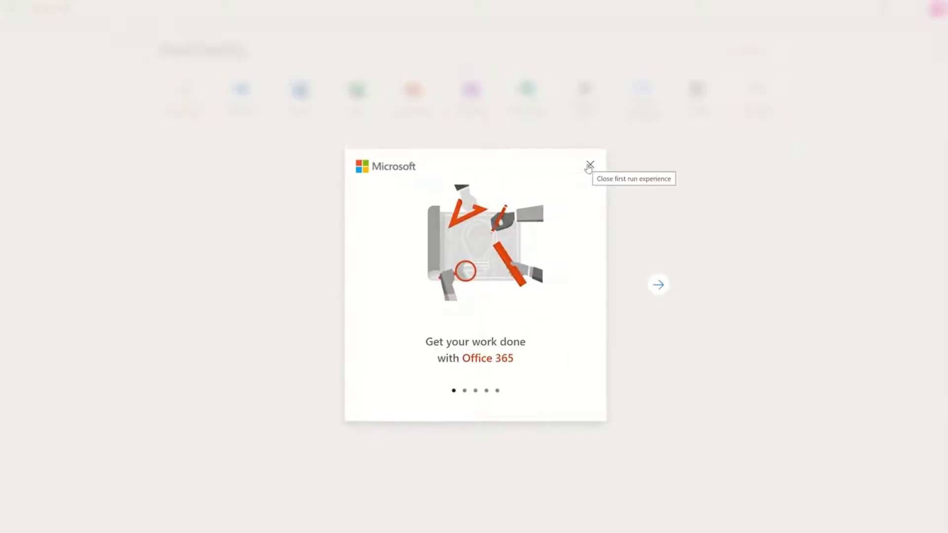
pyautogui.click(589, 163)
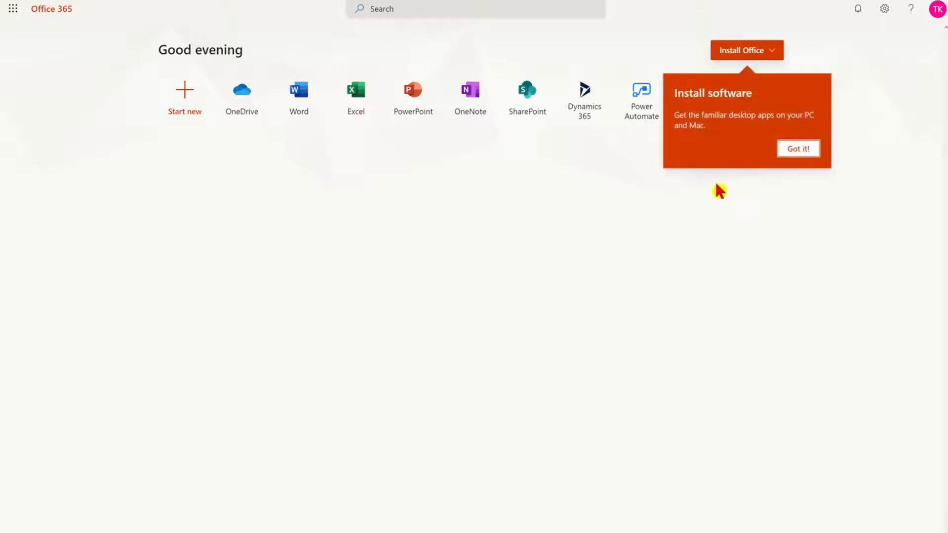
pyautogui.click(792, 156)
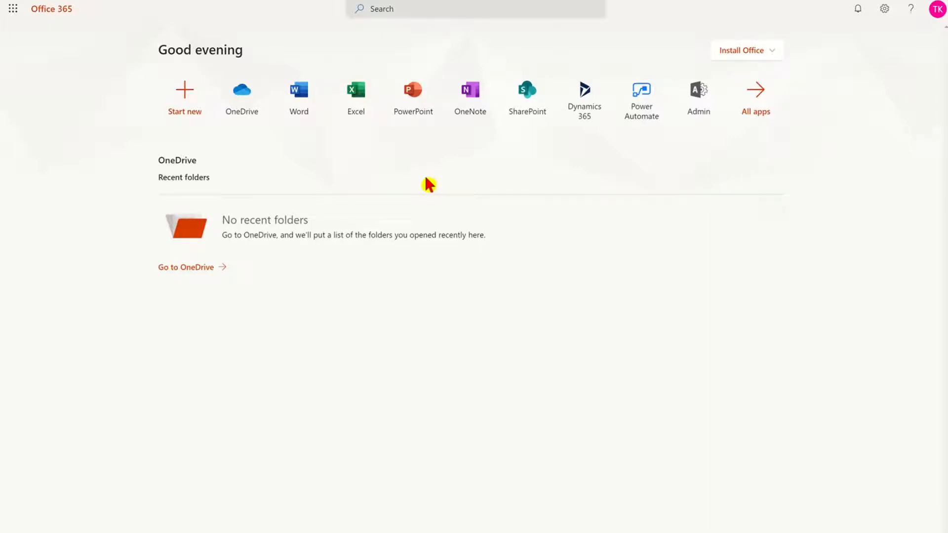
pyautogui.click(699, 104)
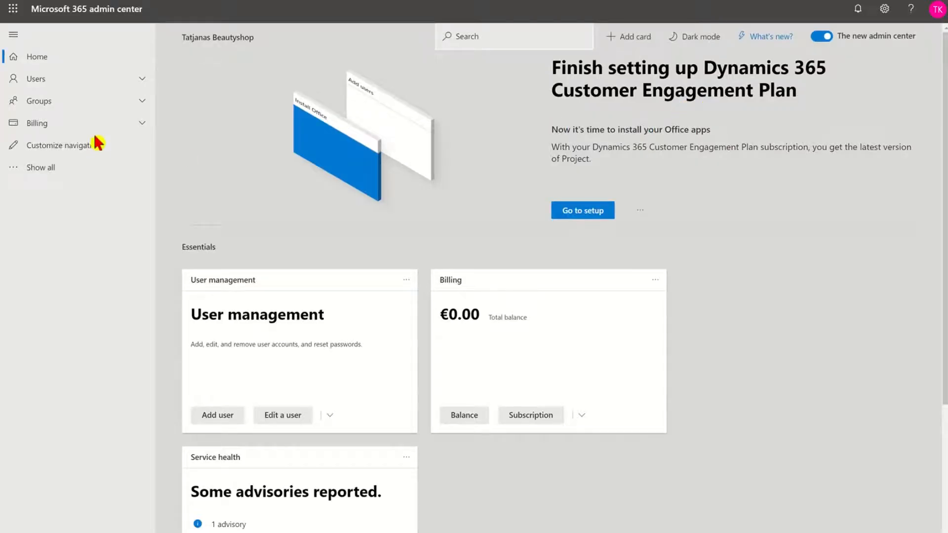
# Under Billing > Purchase services, bring up the Office 365 E5 product details.
pyautogui.click(143, 124)
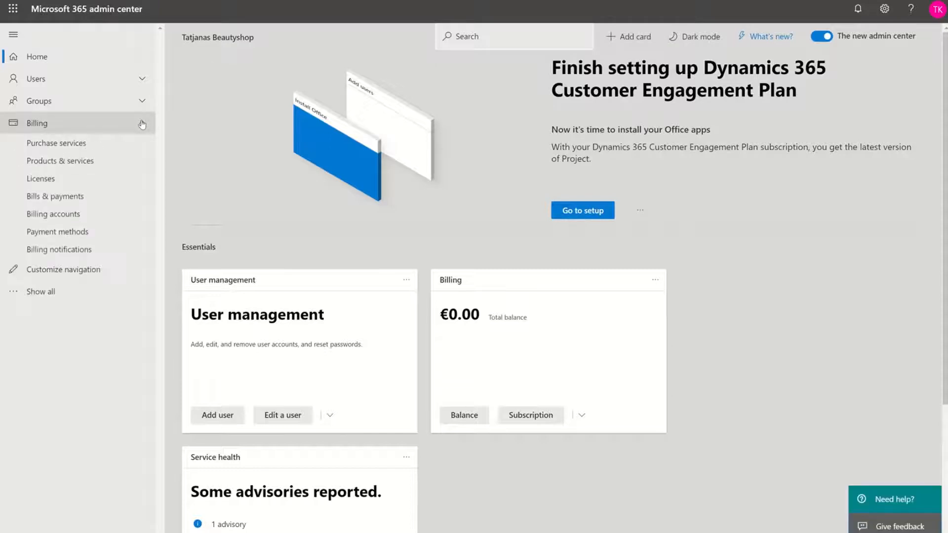
pyautogui.click(97, 148)
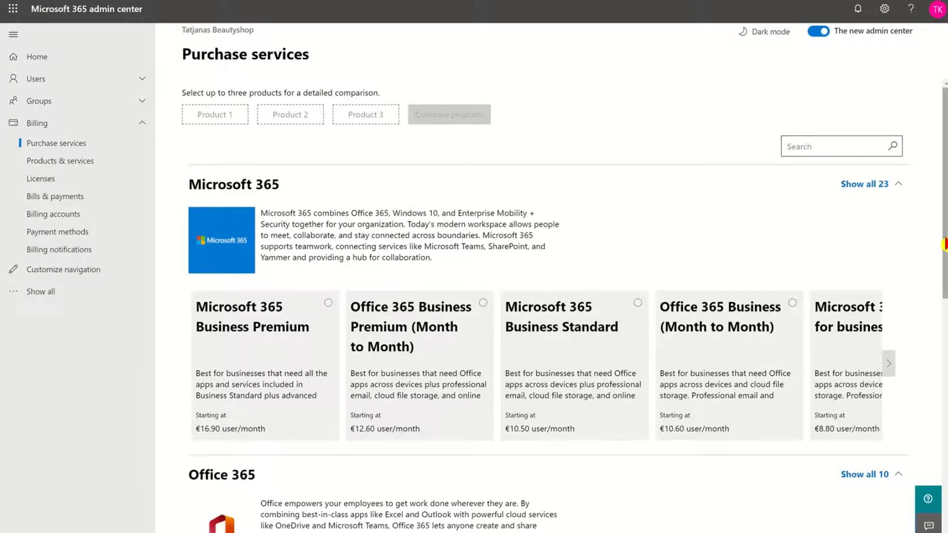
pyautogui.moveTo(944, 244); pyautogui.dragTo(943, 363)
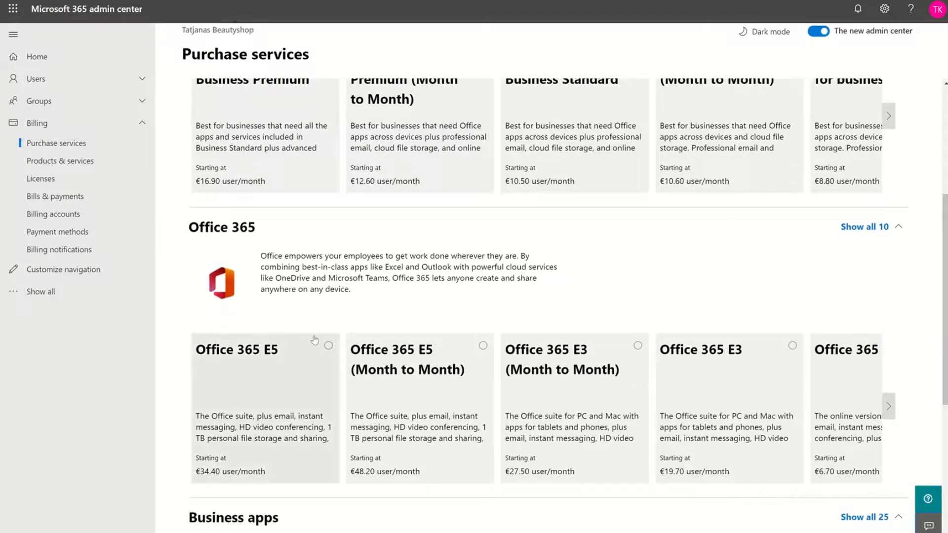
pyautogui.click(265, 356)
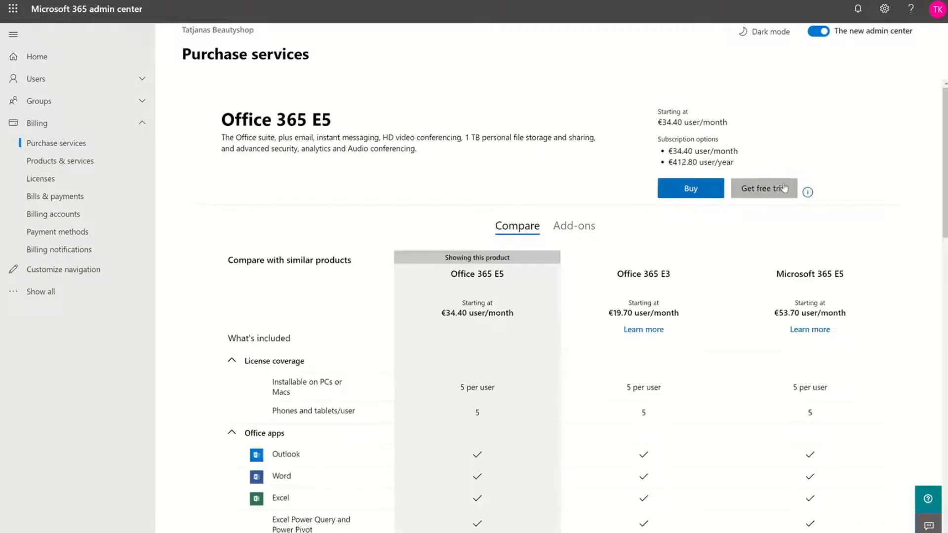
# Start the Office 365 E5 free trial and request a text verification to a Germany (+49) phone number.
pyautogui.click(785, 188)
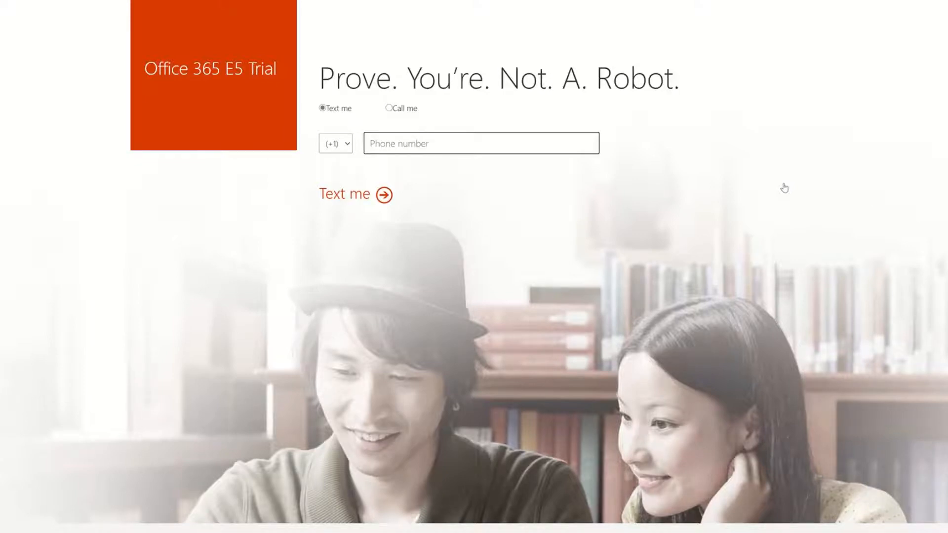
pyautogui.click(347, 147)
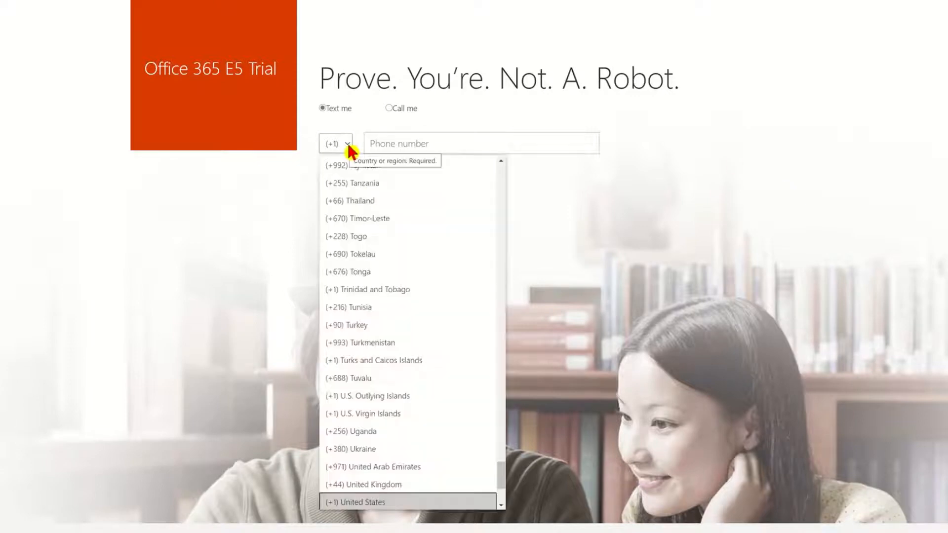
pyautogui.moveTo(500, 475); pyautogui.dragTo(507, 288)
pyautogui.click(390, 231)
pyautogui.click(437, 141)
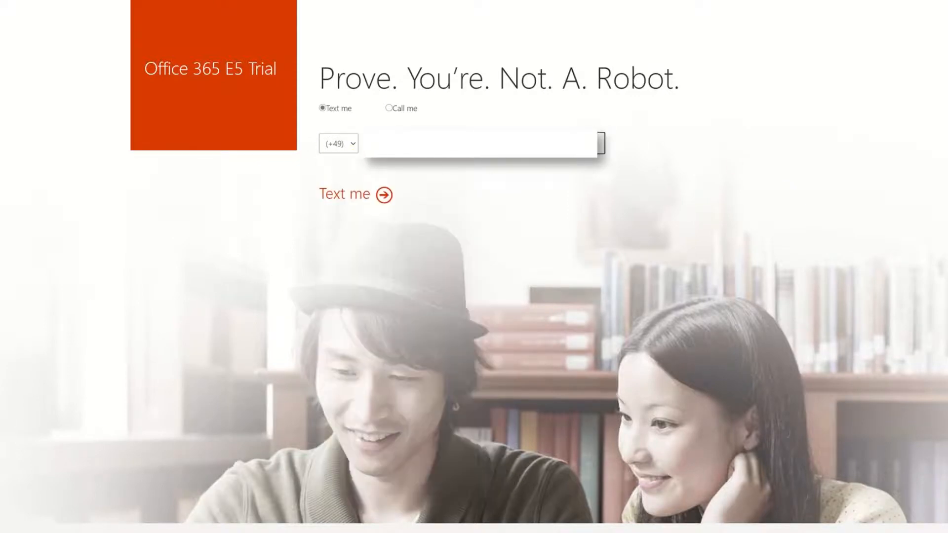
pyautogui.click(364, 197)
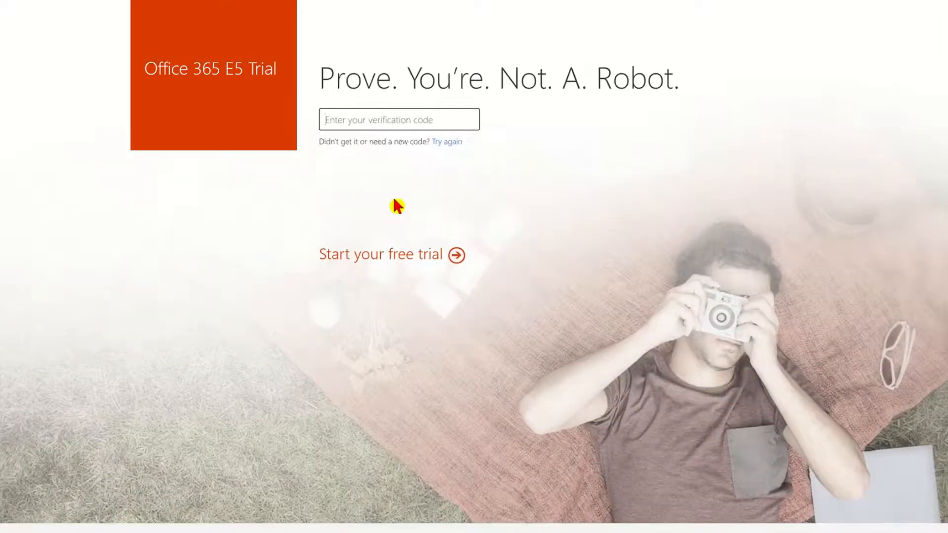
# Enter the texted verification code, start the trial, confirm the order and continue past the receipt.
pyautogui.click(403, 252)
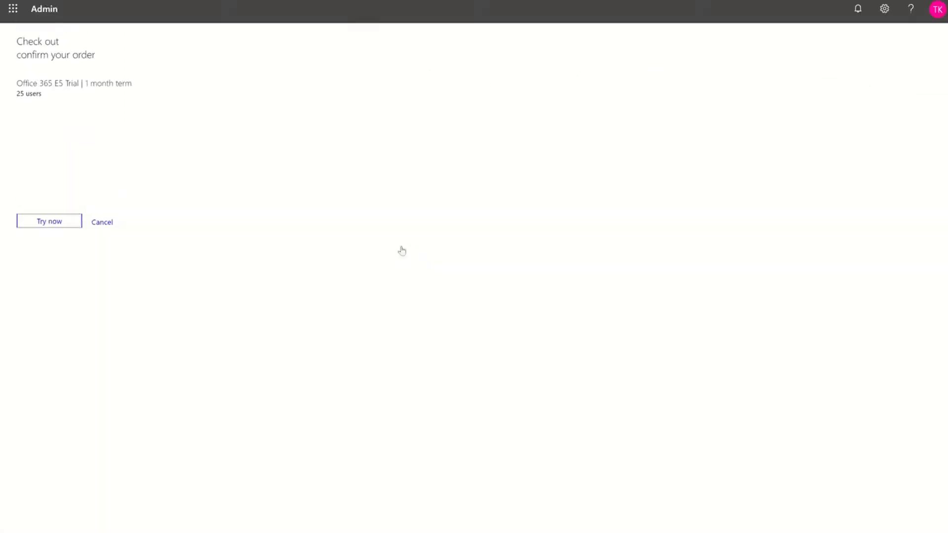
pyautogui.click(50, 225)
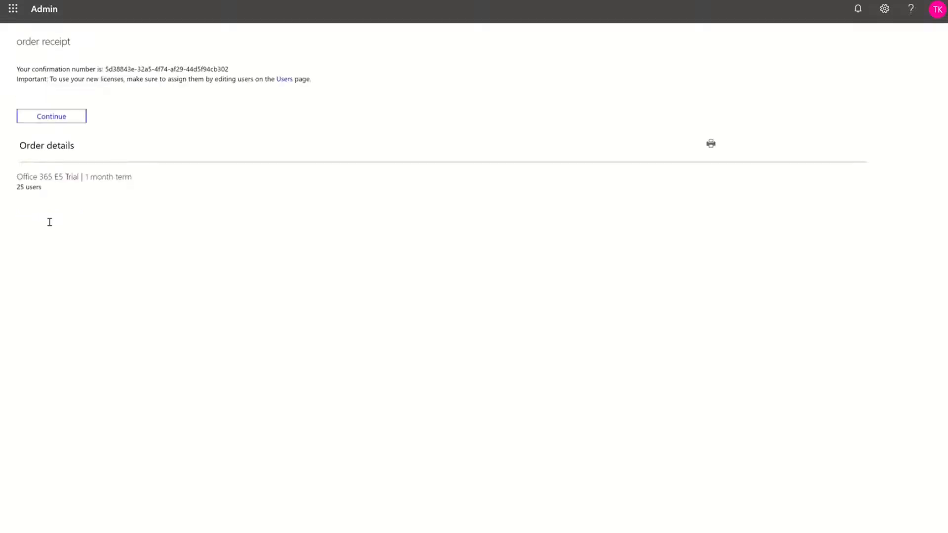
pyautogui.click(58, 117)
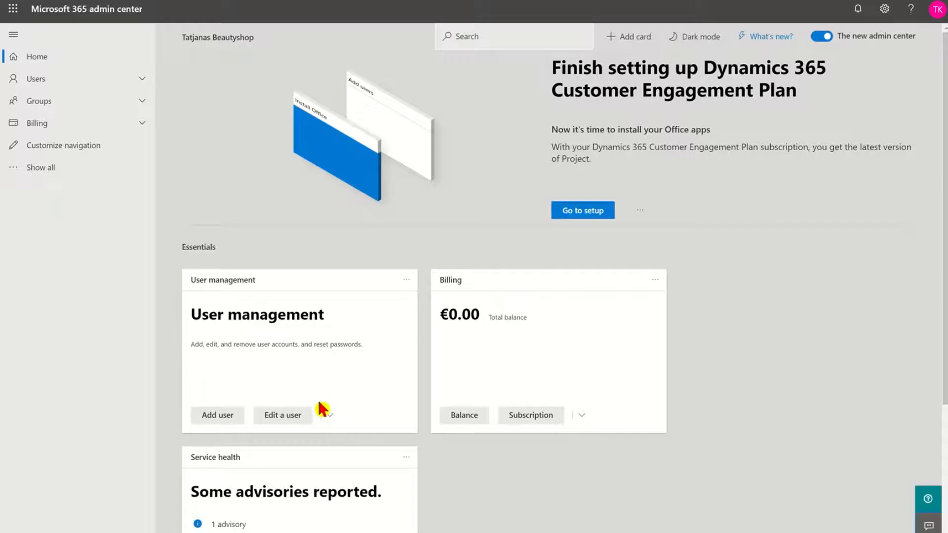
# Switch on the Office 365 E5 licence for the only user, save it, then expand their mail settings.
pyautogui.click(296, 416)
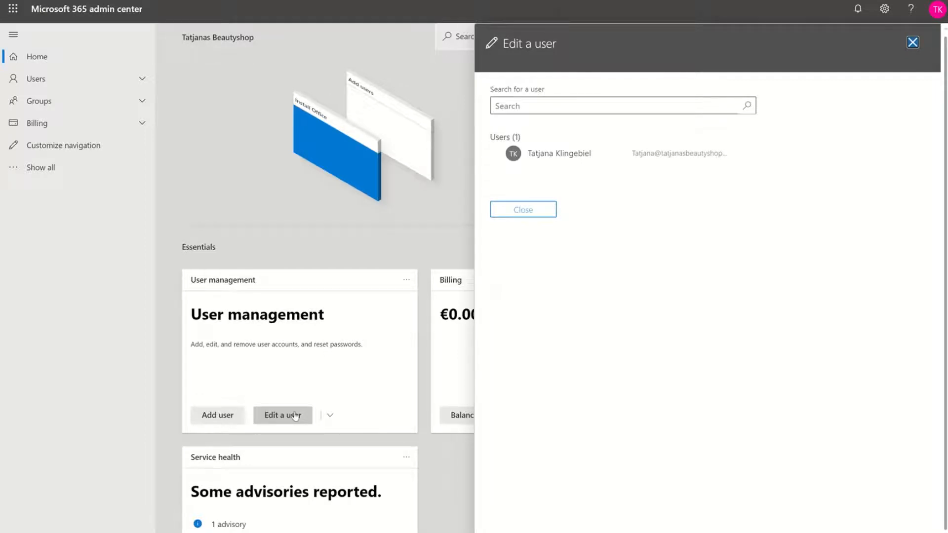
pyautogui.click(535, 156)
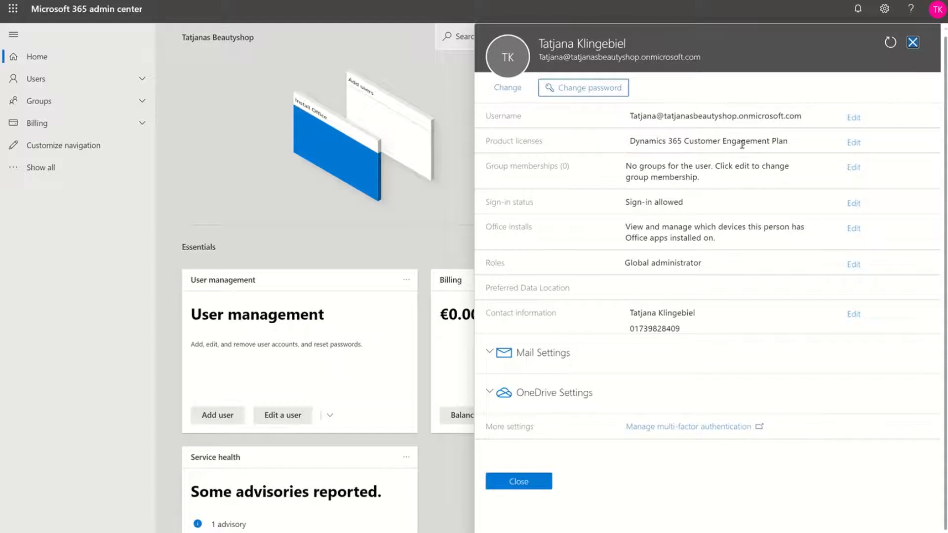
pyautogui.click(852, 144)
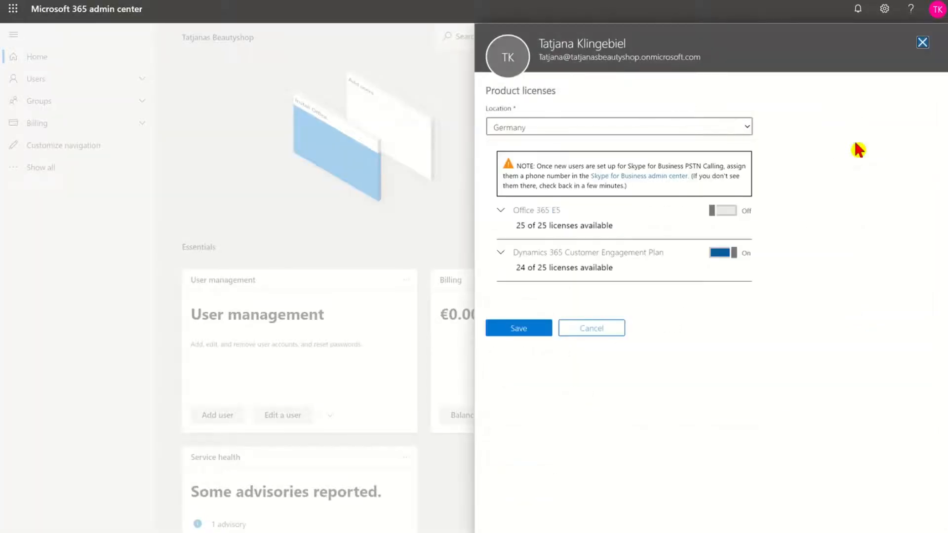
pyautogui.click(721, 211)
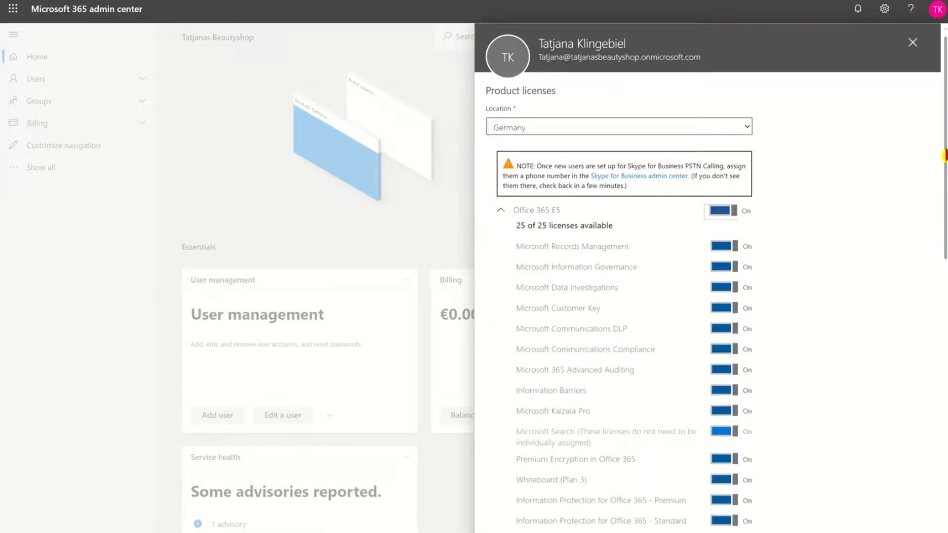
pyautogui.moveTo(944, 155); pyautogui.dragTo(944, 479)
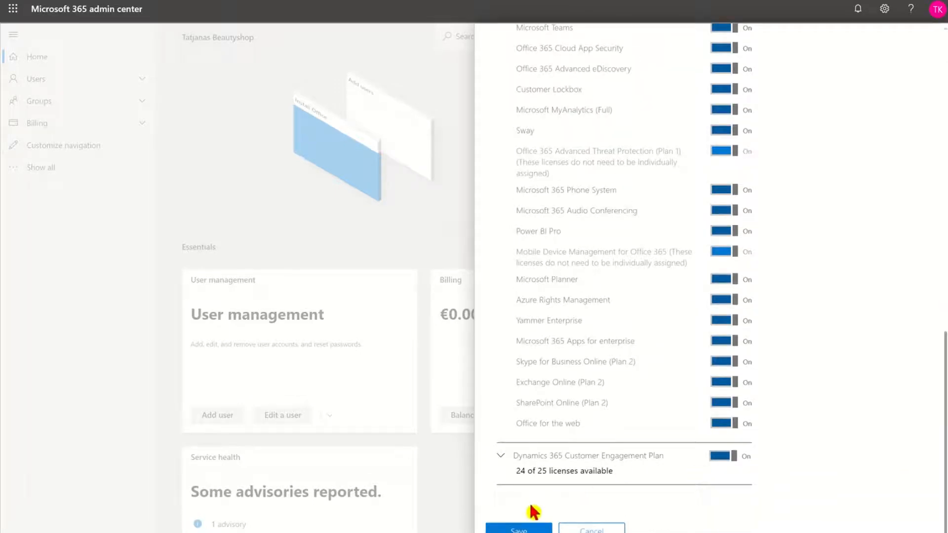
pyautogui.click(523, 530)
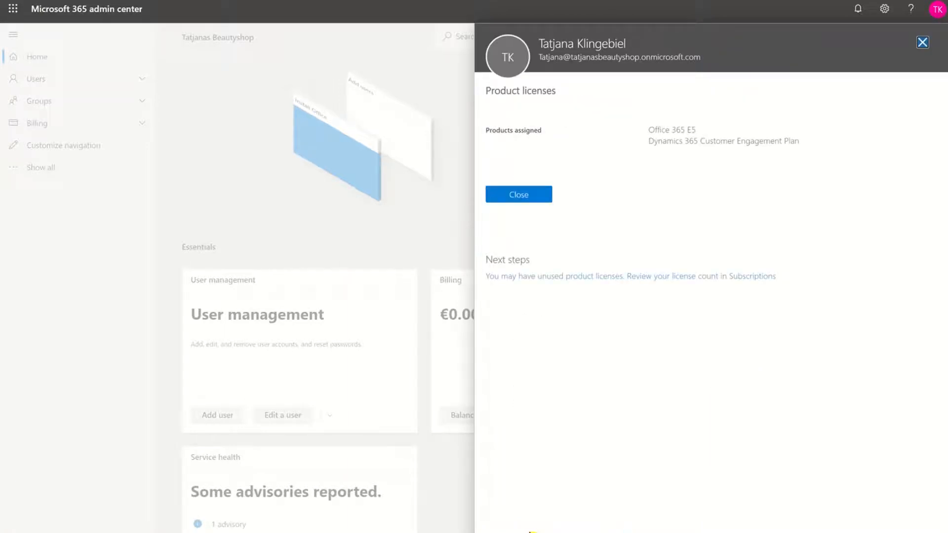
pyautogui.click(512, 199)
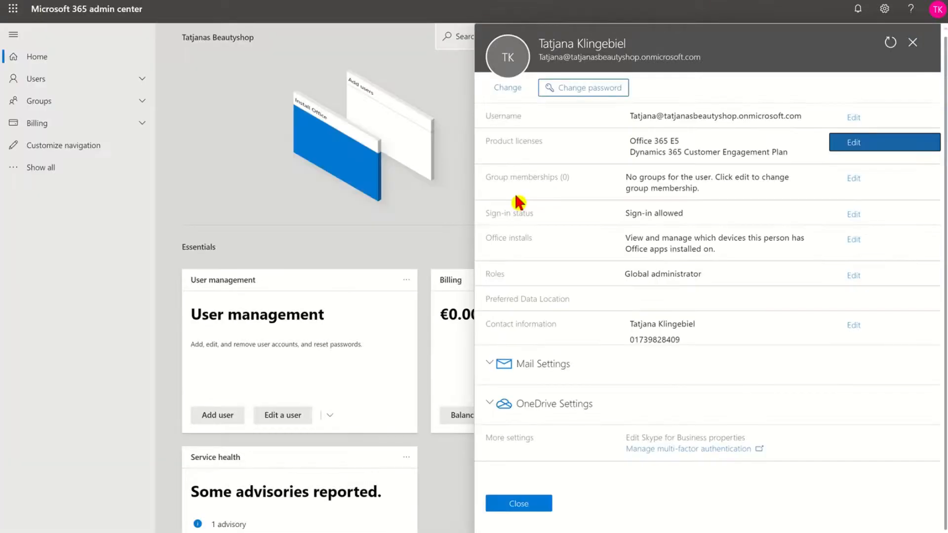
pyautogui.click(491, 366)
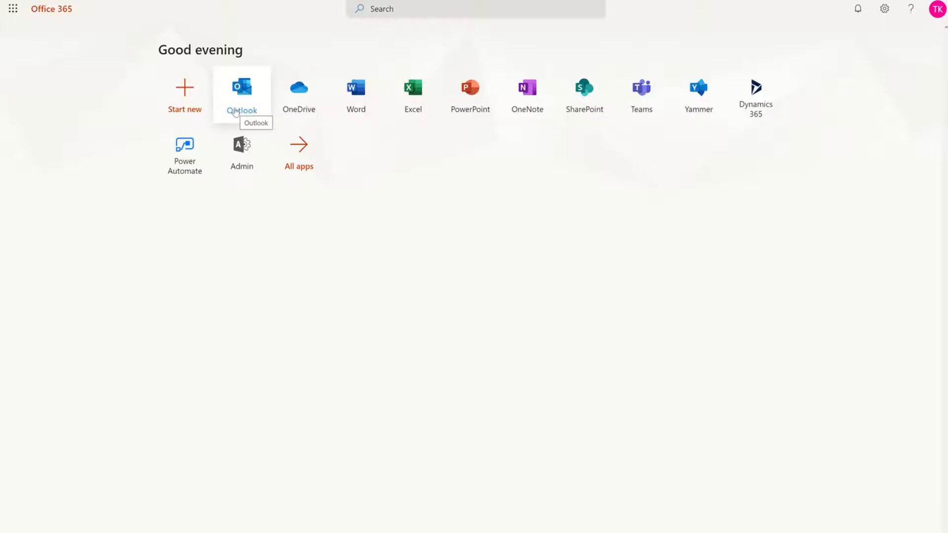
# In Outlook on the web, save the time zone (UTC+01:00) Amsterdam, Berlin, Bern, Rome, Stockholm, Vienna.
pyautogui.click(237, 111)
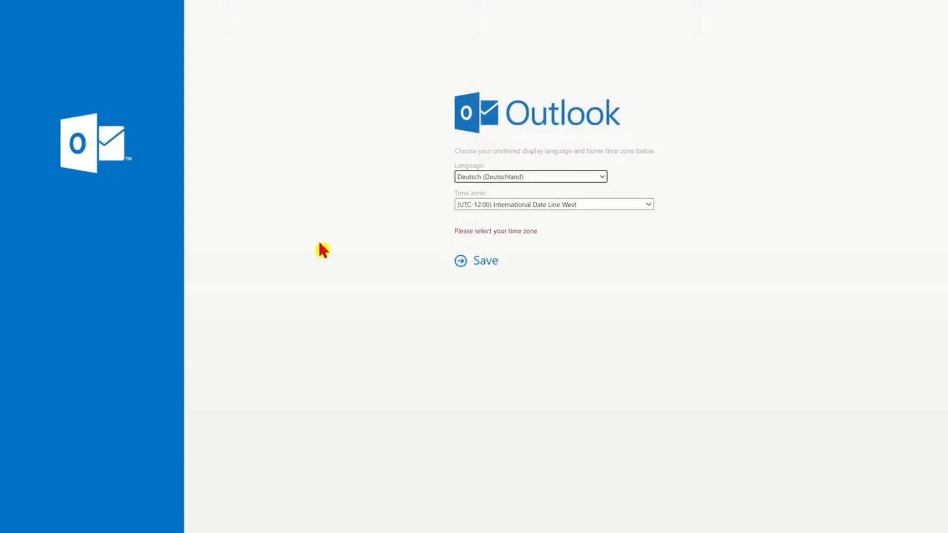
pyautogui.click(496, 209)
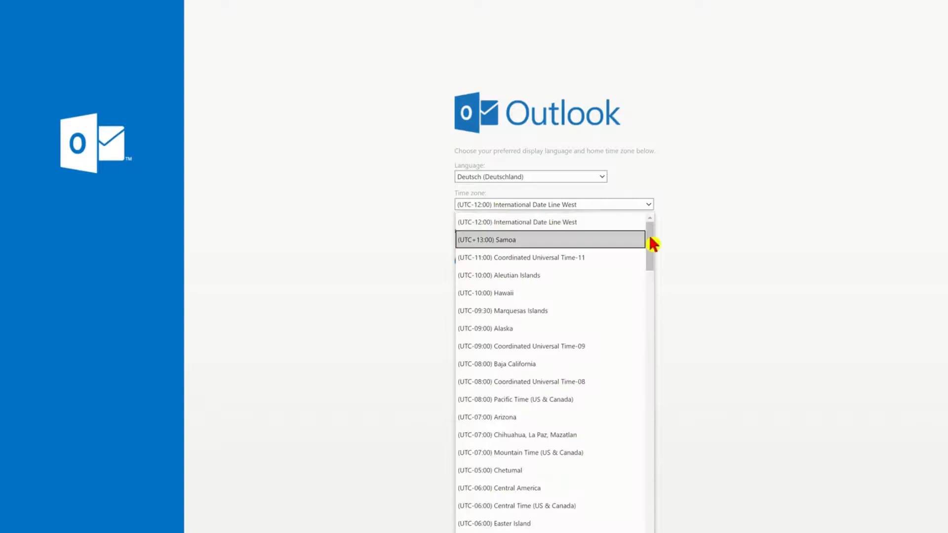
pyautogui.moveTo(655, 247); pyautogui.dragTo(662, 343)
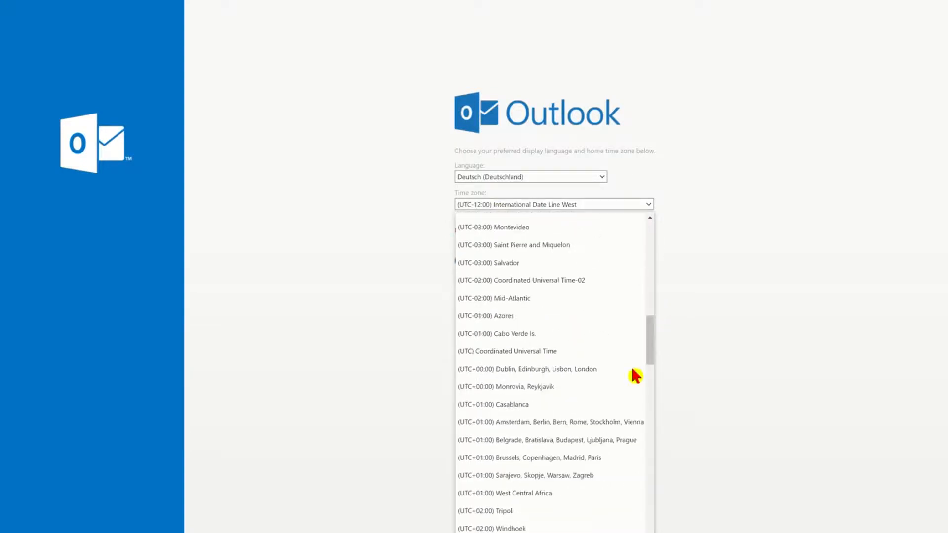
pyautogui.click(599, 427)
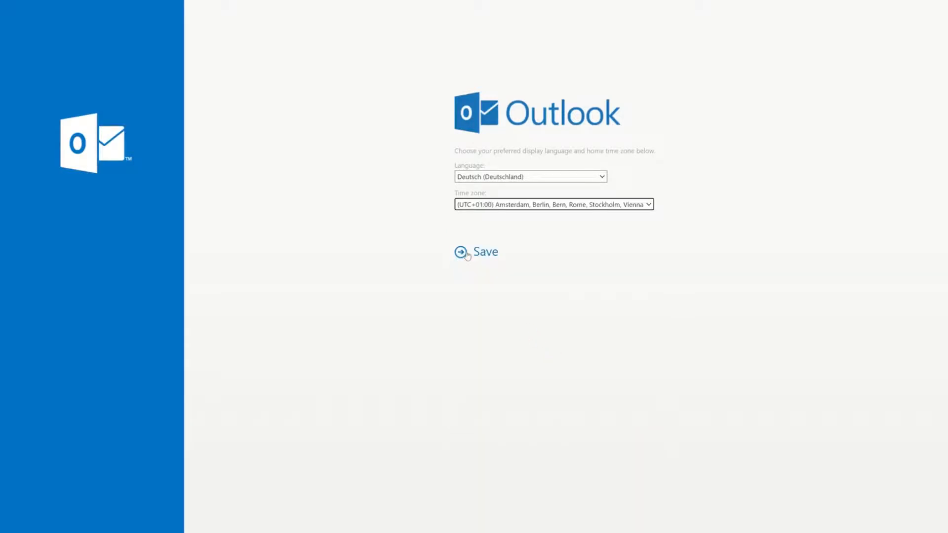
pyautogui.click(491, 257)
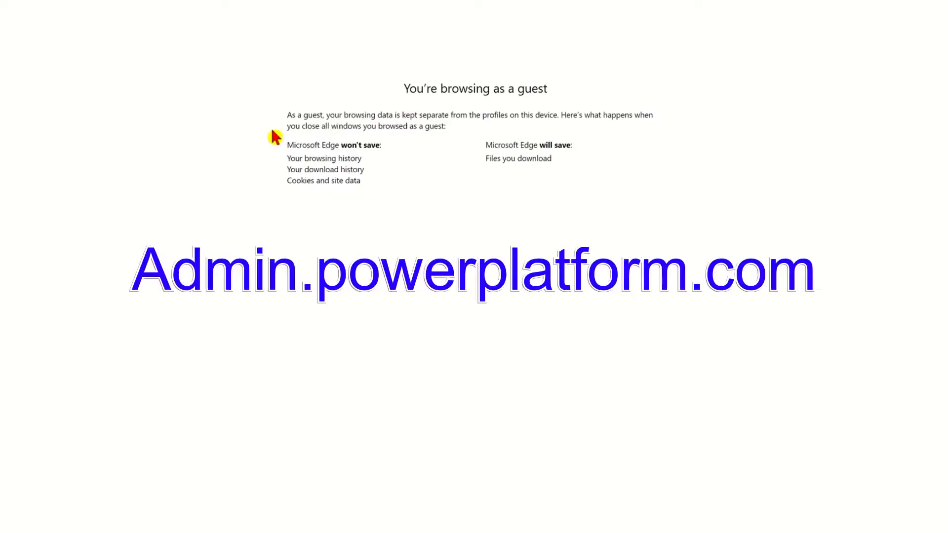
# Go to admin.powerplatform.com and open Settings for the production environment instead of the default.
pyautogui.write('admo')
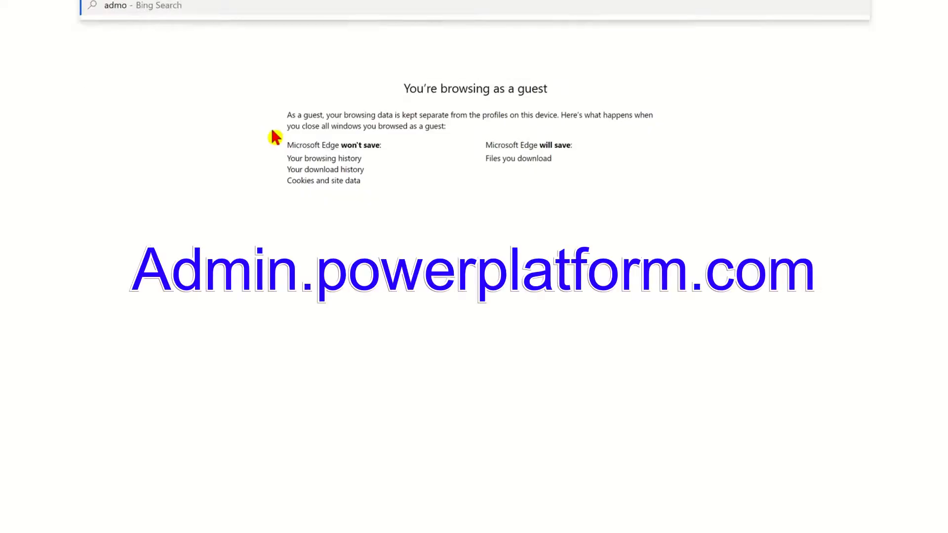
pyautogui.press('BackSpace')
pyautogui.write('in.po')
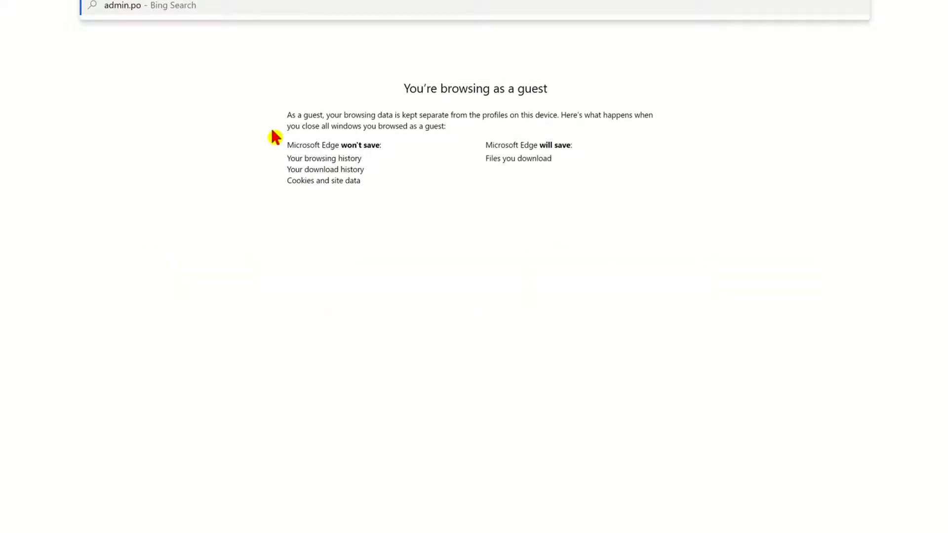
pyautogui.write('w')
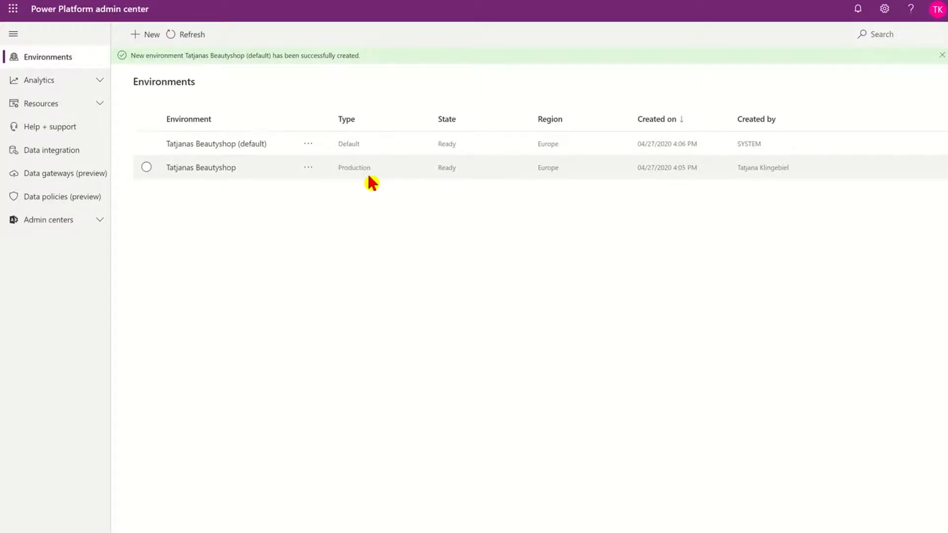
pyautogui.click(146, 167)
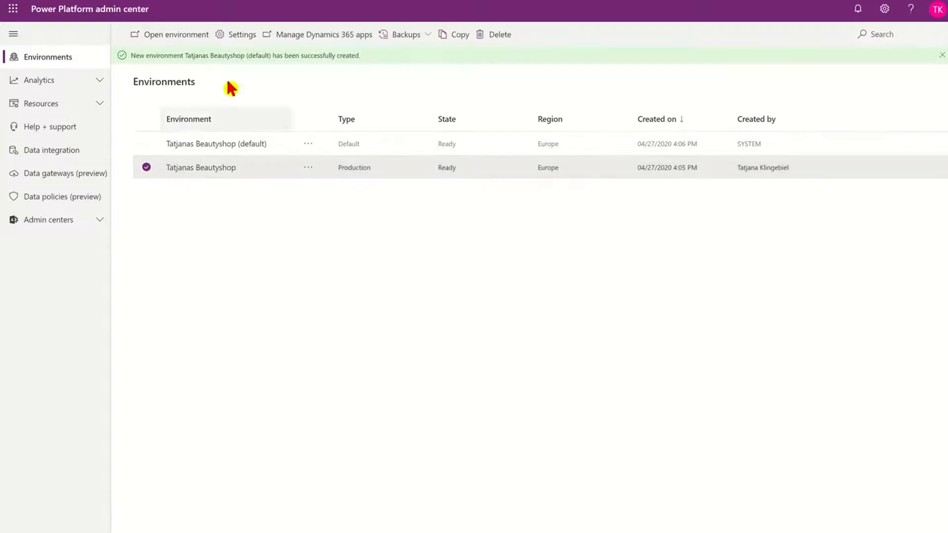
pyautogui.click(232, 46)
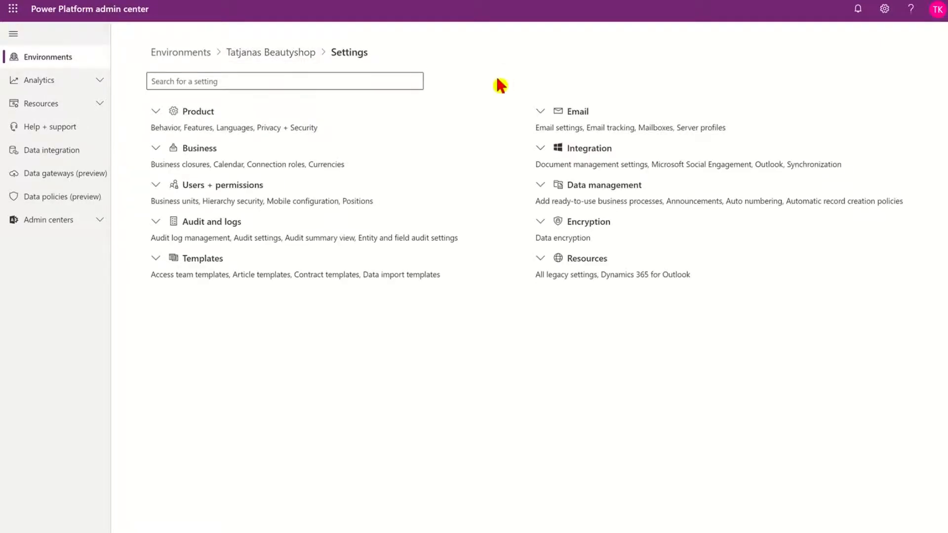
# In Email settings, keep Microsoft Dynamics 365 for Outlook for appointments, contacts and tasks sync.
pyautogui.click(539, 113)
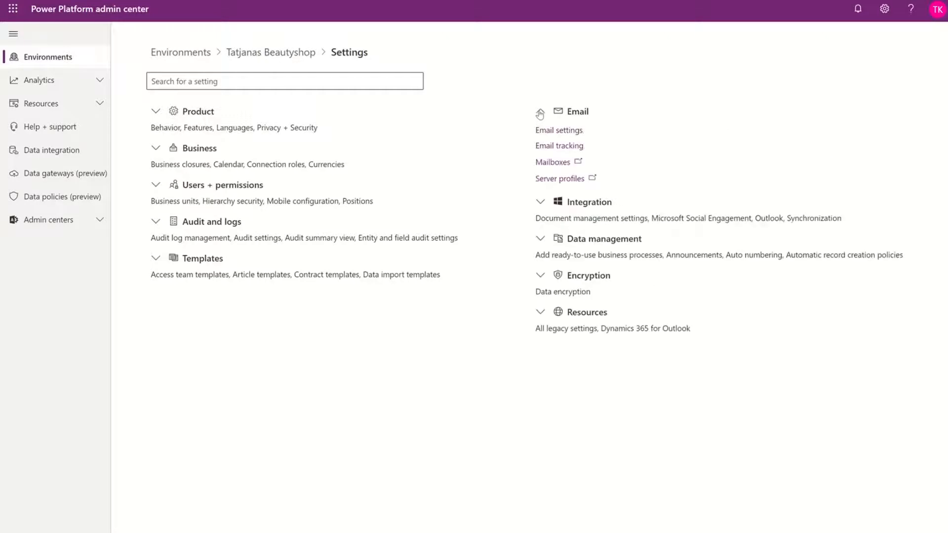
pyautogui.click(560, 132)
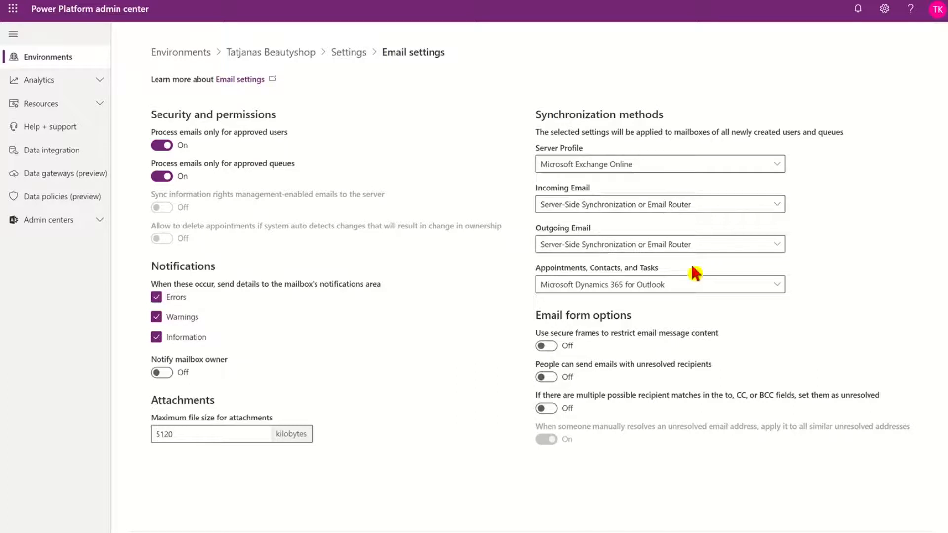
pyautogui.click(700, 290)
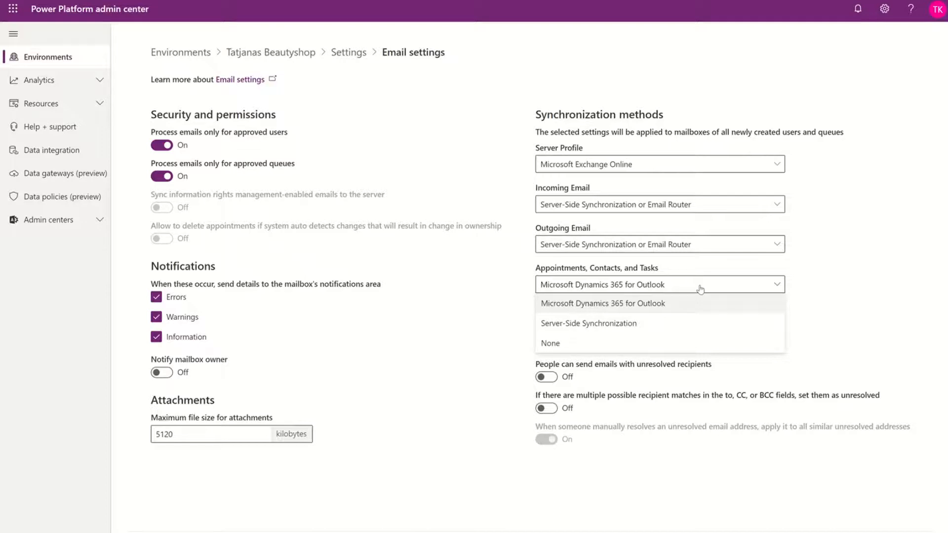
pyautogui.click(655, 307)
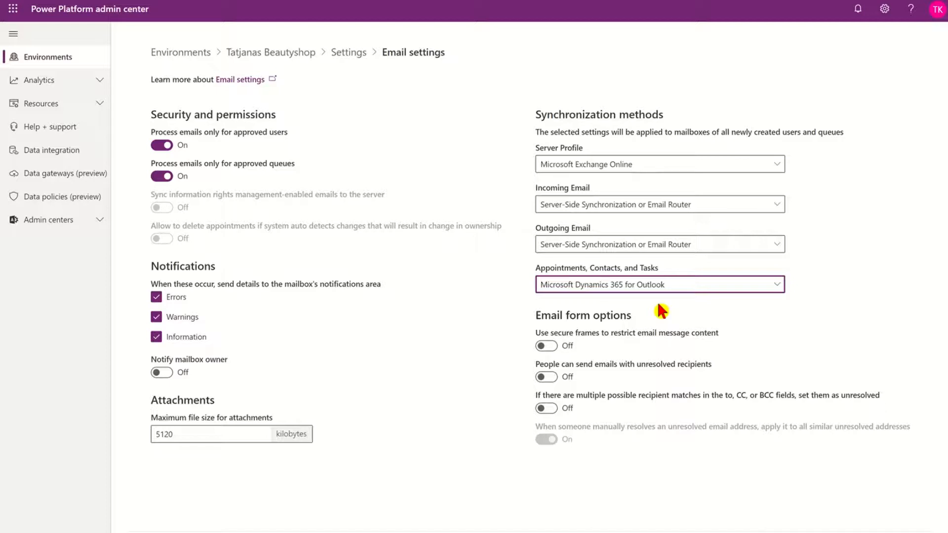
pyautogui.click(630, 464)
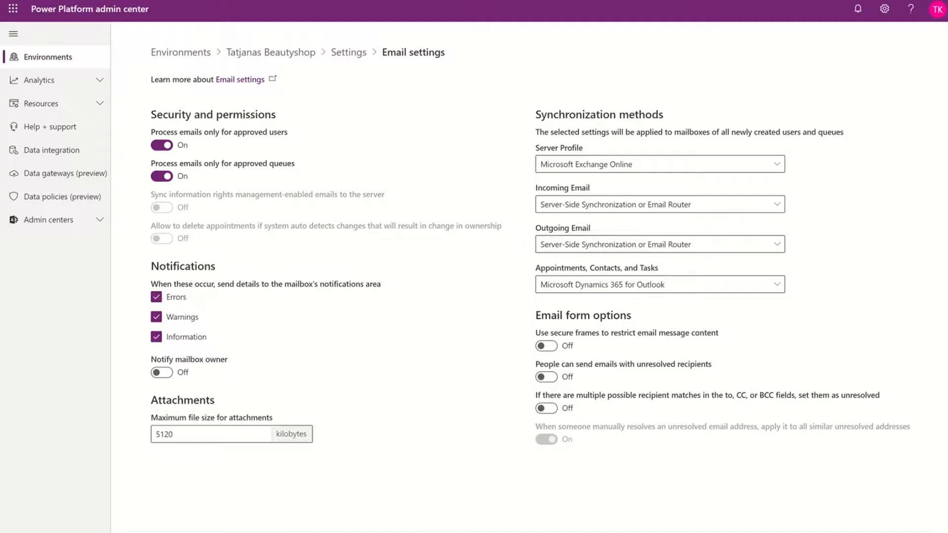
# Open Email > Mailboxes, dismiss the pending approval notice, and open the user's mailbox record.
pyautogui.click(345, 53)
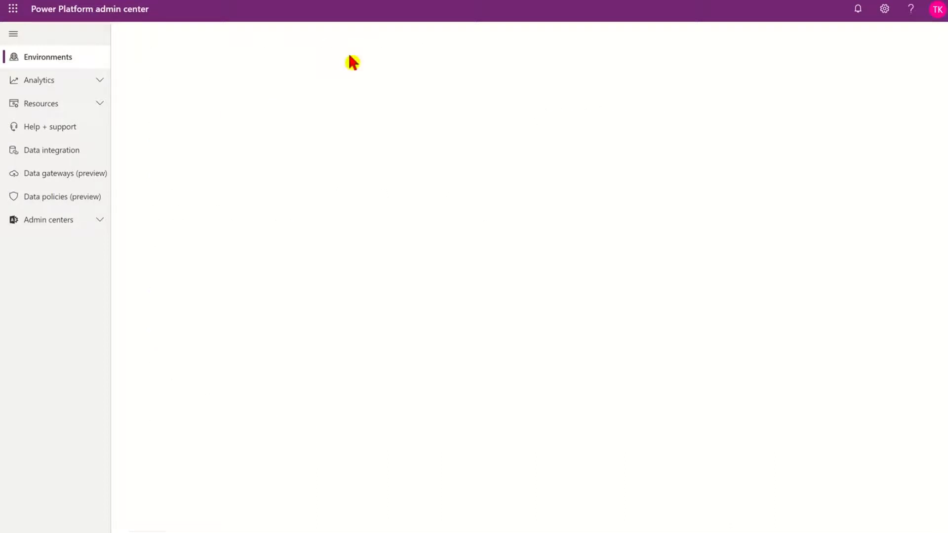
pyautogui.click(541, 111)
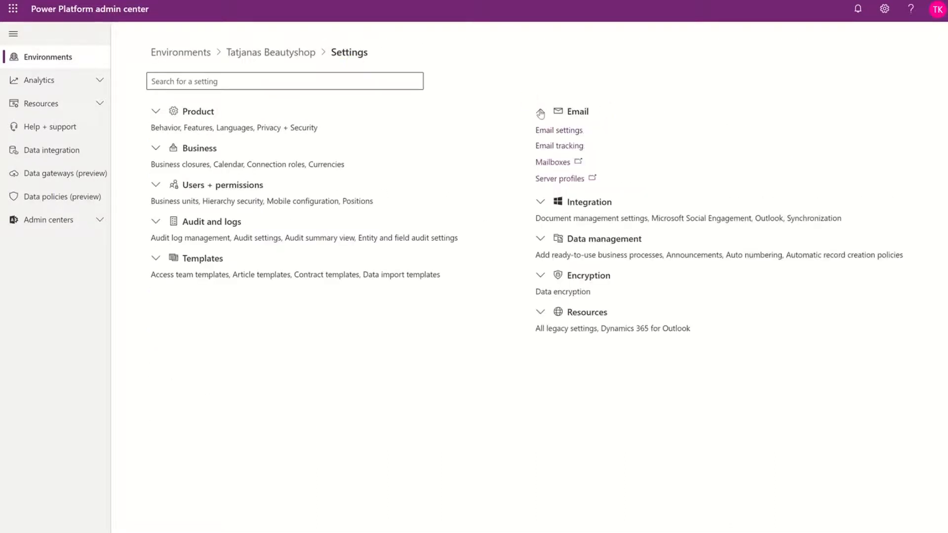
pyautogui.click(578, 165)
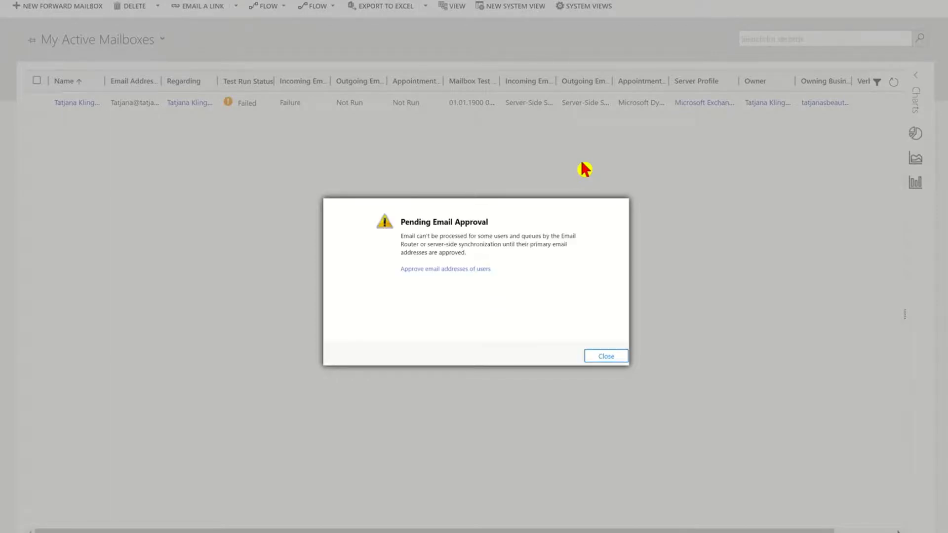
pyautogui.click(605, 358)
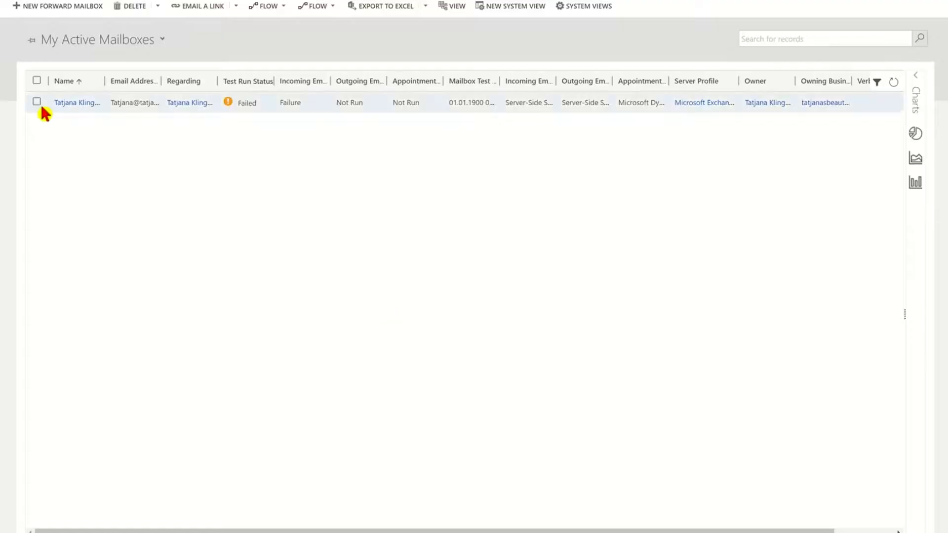
pyautogui.doubleClick(132, 108)
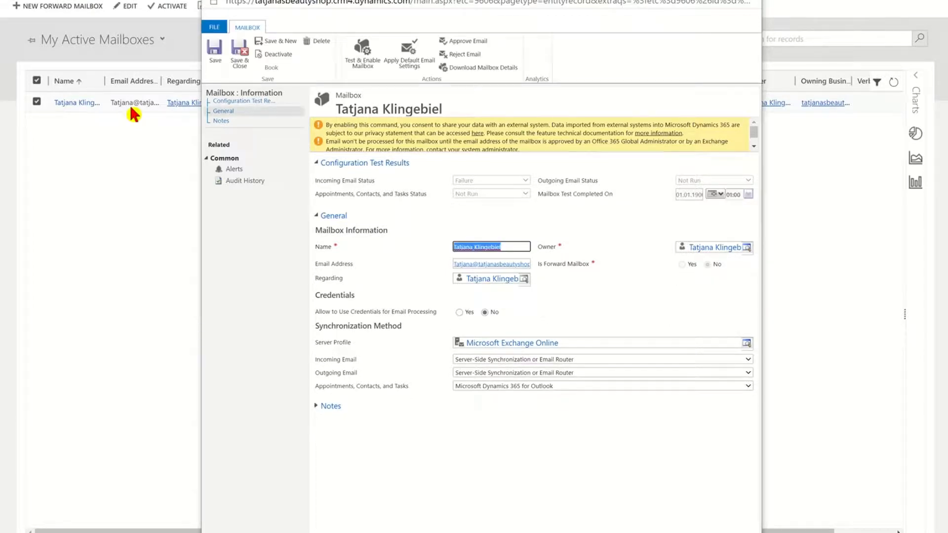
# Approve the mailbox's primary email address and confirm with OK.
pyautogui.click(463, 46)
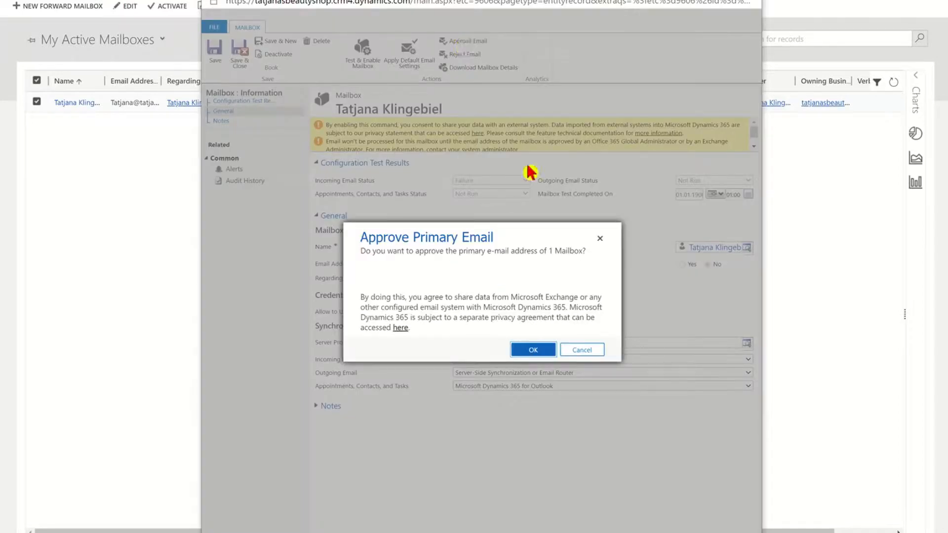
pyautogui.click(536, 352)
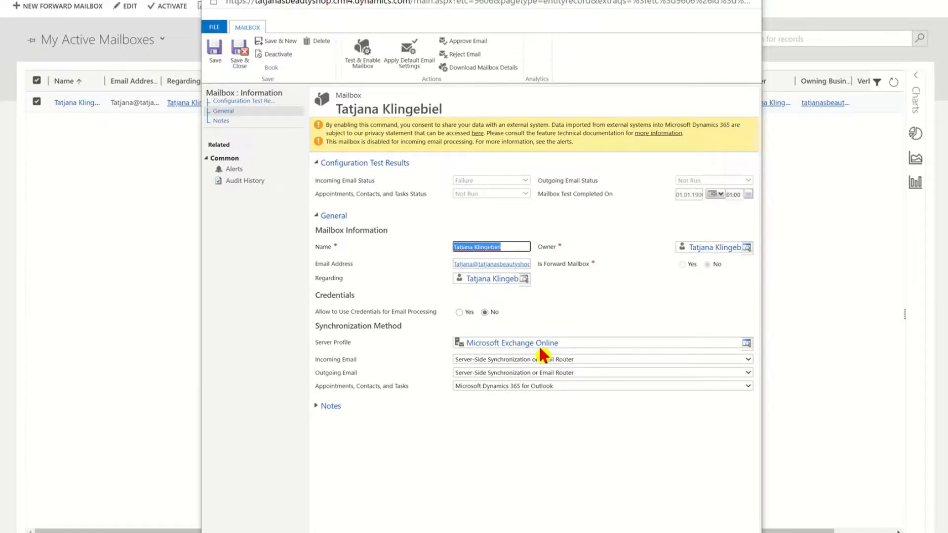
# Save the mailbox, run Test & Enable Mailbox, save and close, then refresh the mailbox list.
pyautogui.click(219, 61)
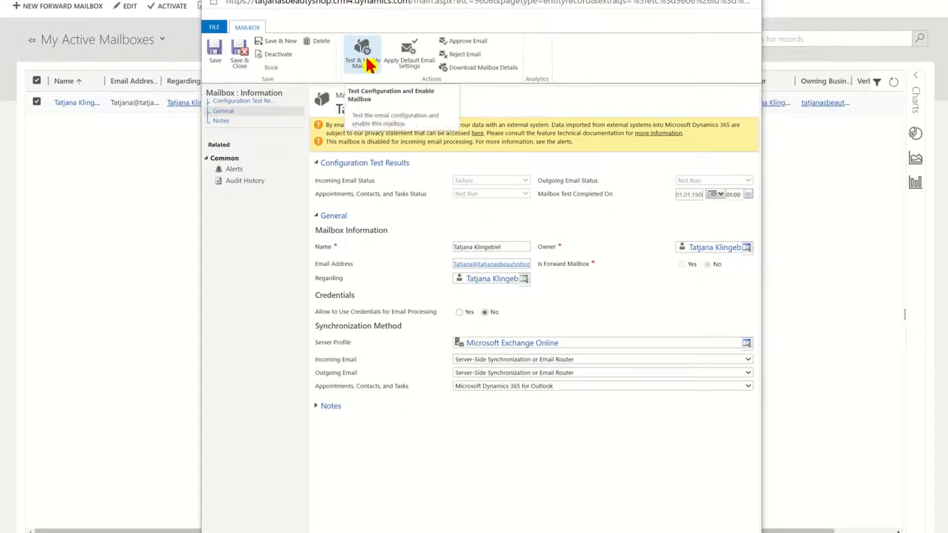
pyautogui.click(369, 63)
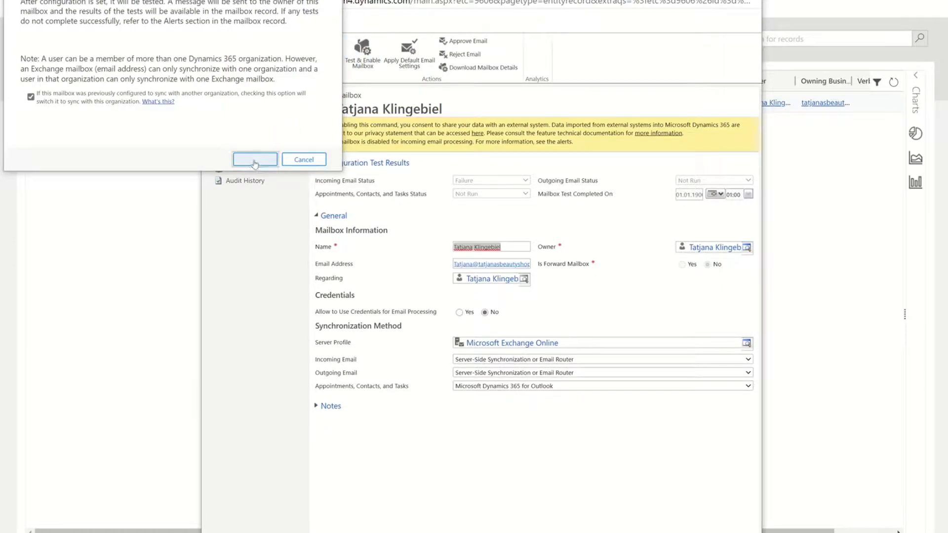
pyautogui.click(255, 159)
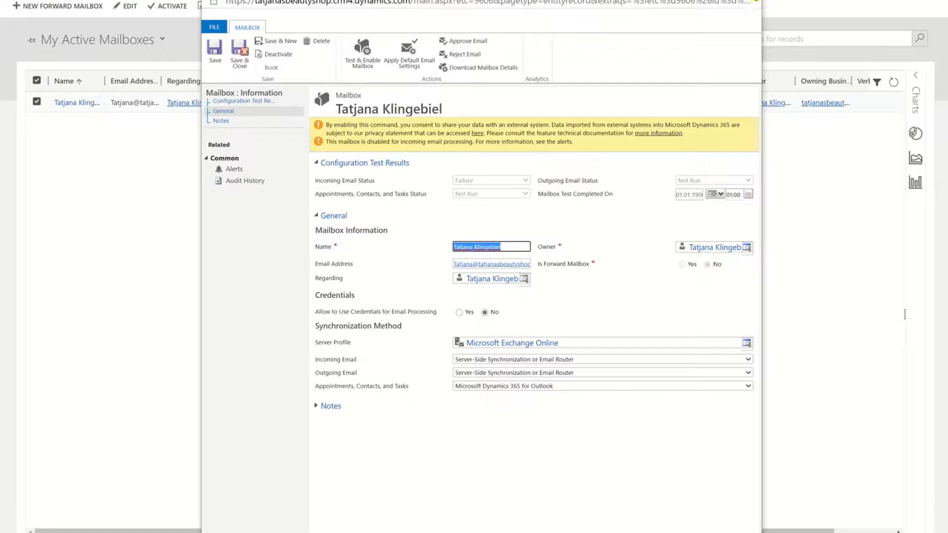
pyautogui.click(240, 64)
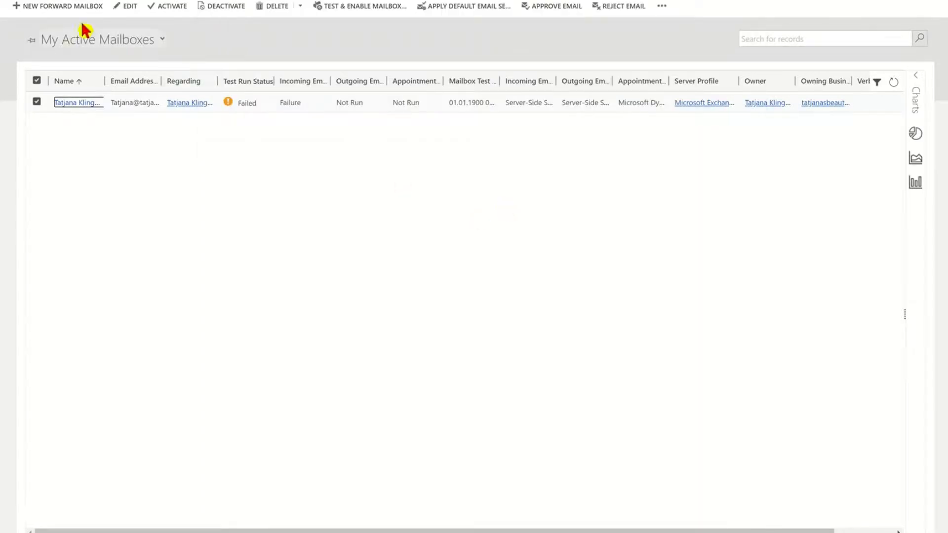
pyautogui.click(69, 0)
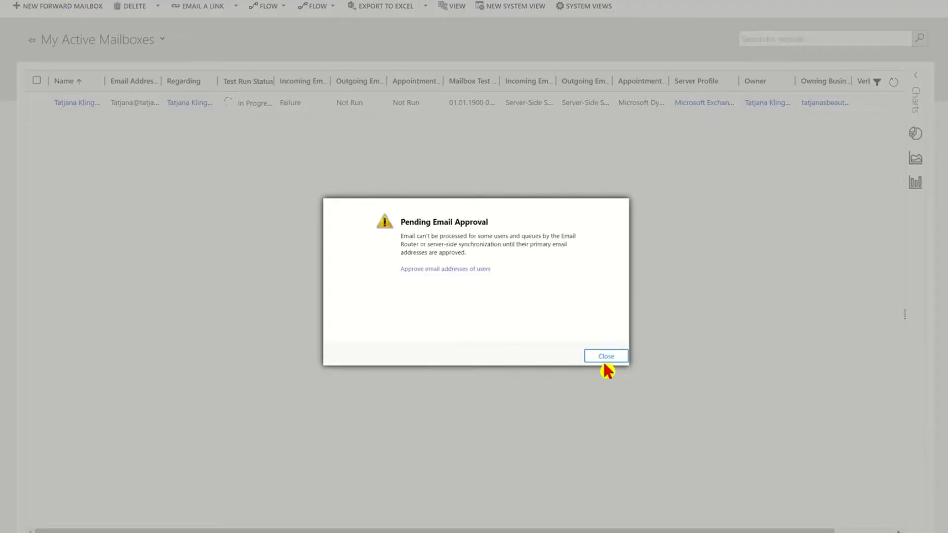
pyautogui.click(619, 357)
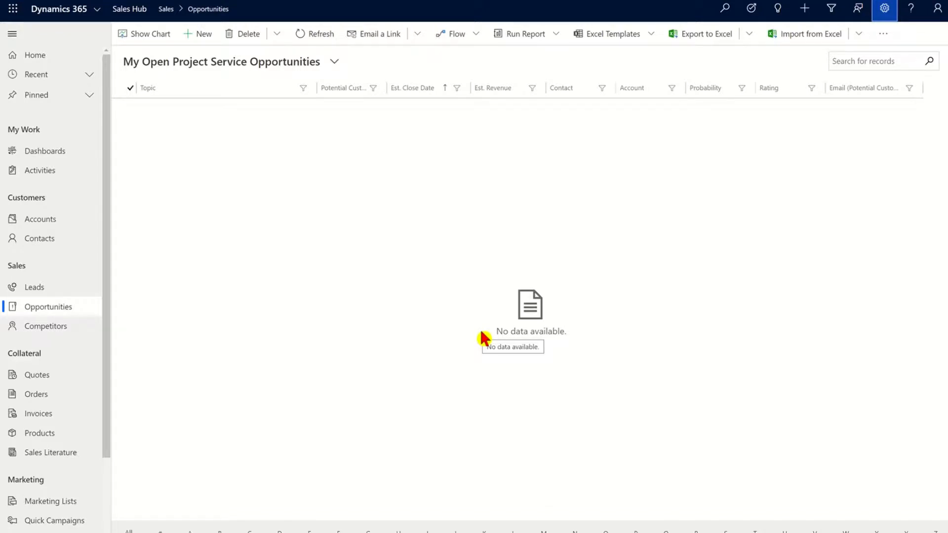
# From Advanced Settings, open System > Dynamics 365 App for Outlook's Getting Started page.
pyautogui.click(887, 13)
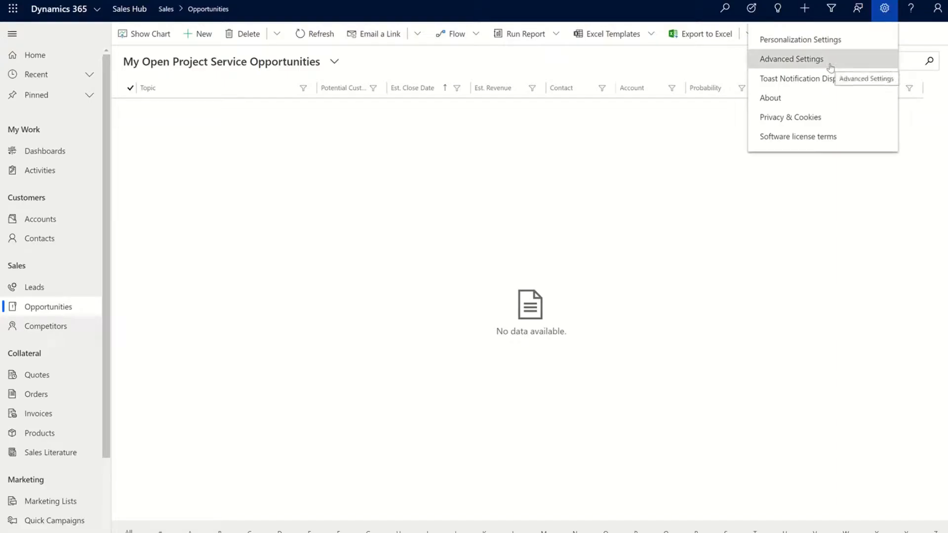
pyautogui.click(834, 63)
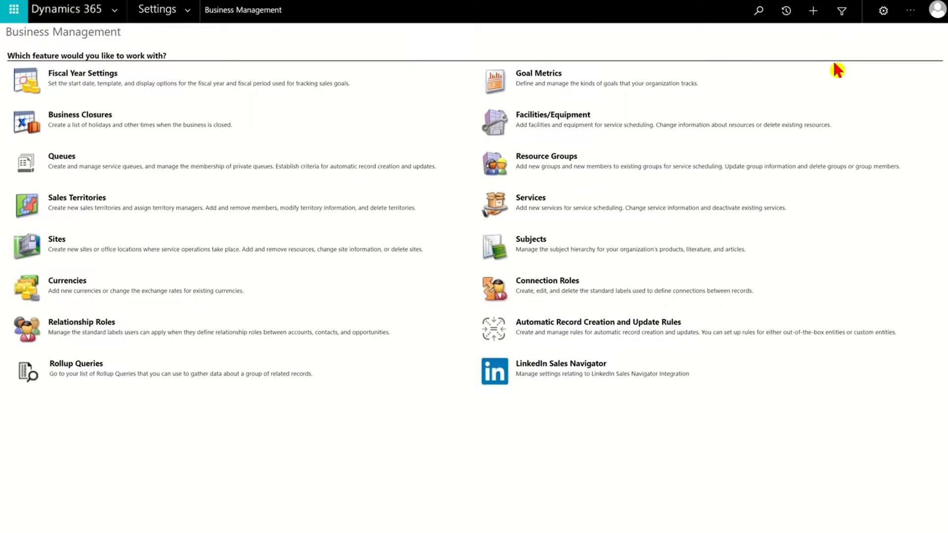
pyautogui.click(195, 9)
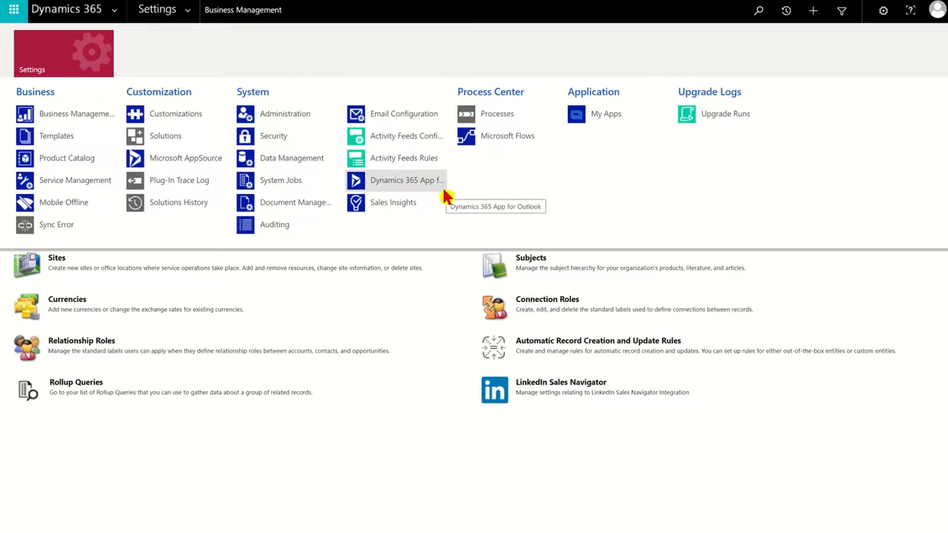
pyautogui.click(410, 180)
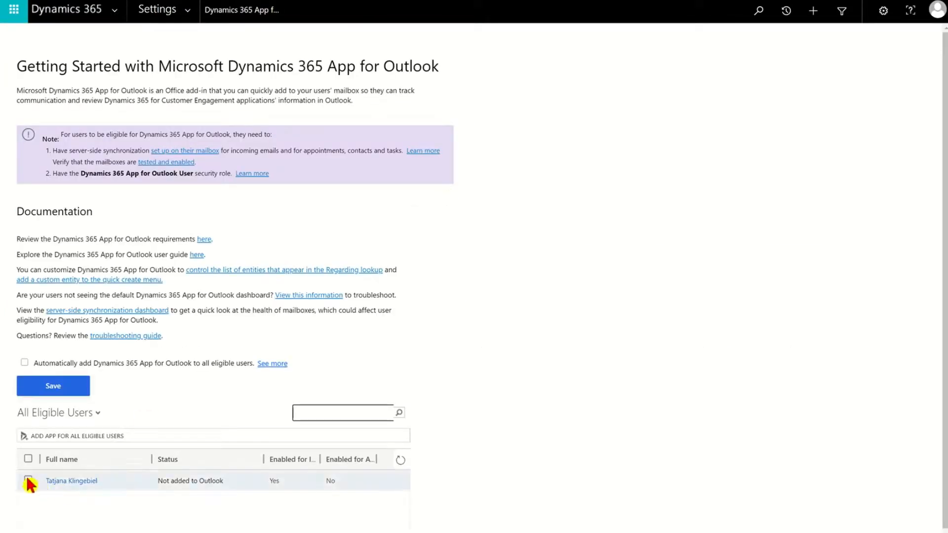
# Add the Outlook app for the one eligible user so their status shows Pending.
pyautogui.click(28, 459)
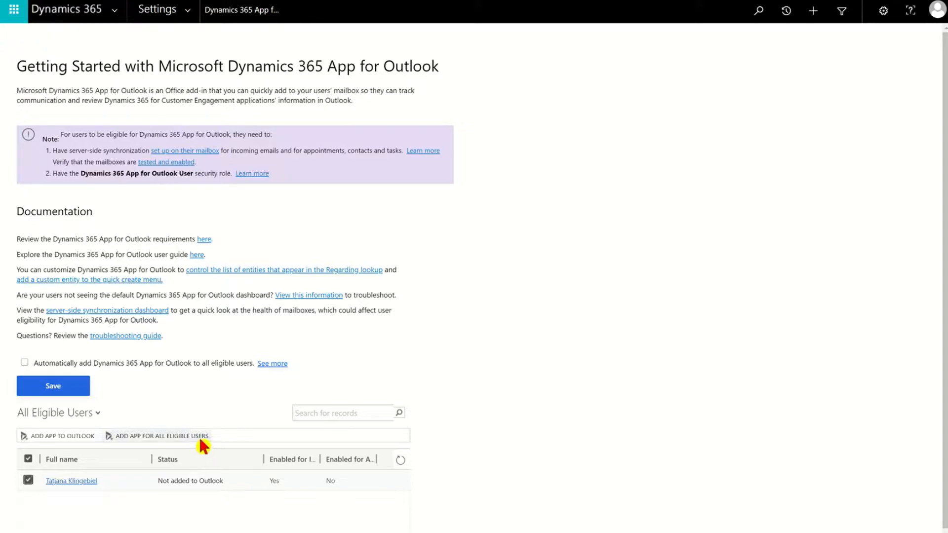
pyautogui.click(54, 437)
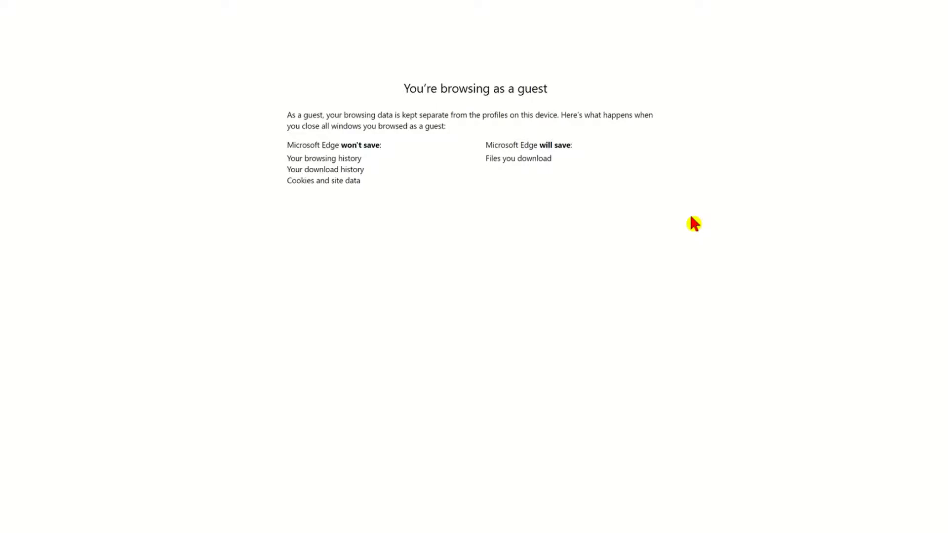
# Open Settings for the Tatjanas Beautyshop production environment in Power Platform admin center.
pyautogui.write('a')
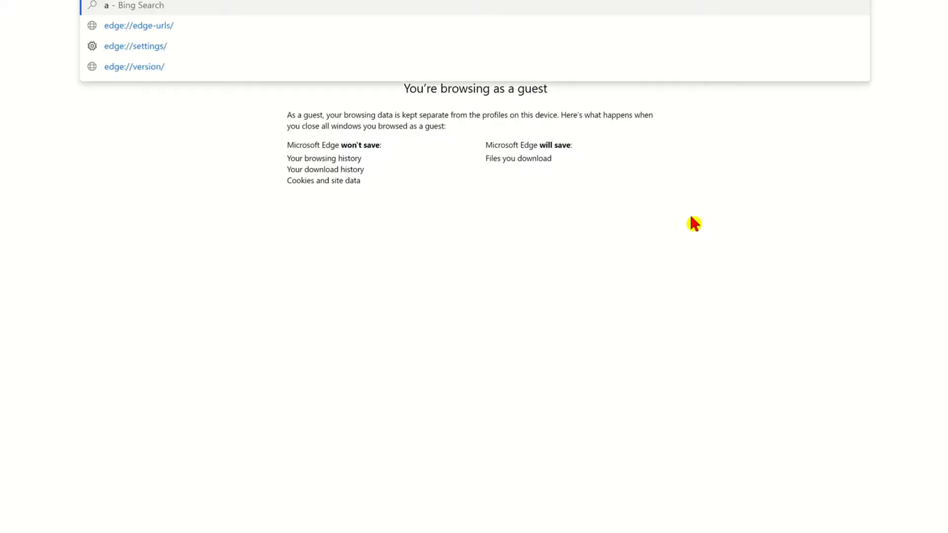
pyautogui.write('dmin')
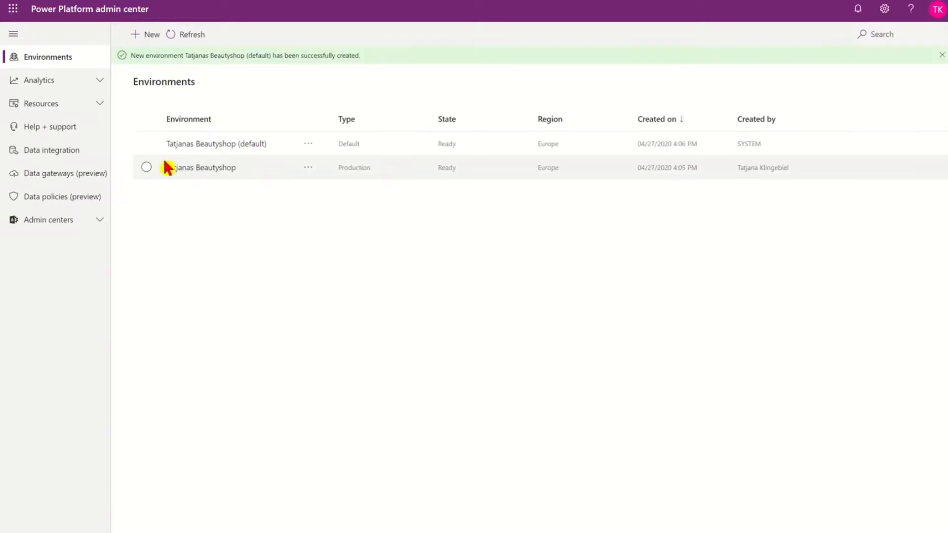
pyautogui.click(145, 167)
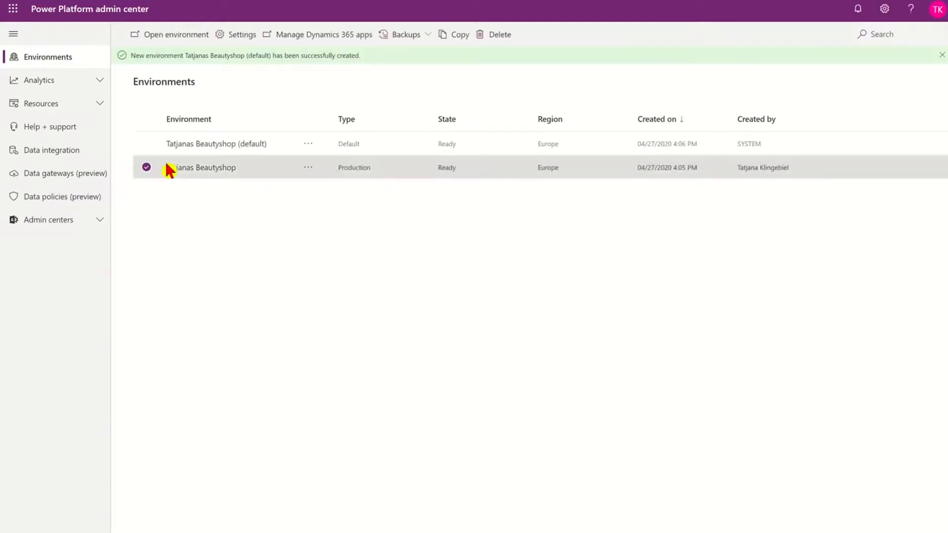
pyautogui.click(242, 35)
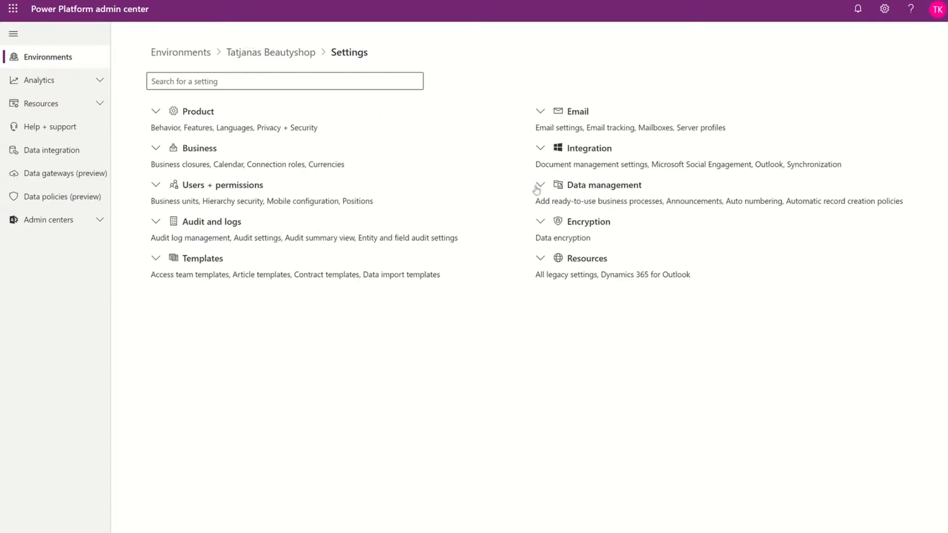
# Expand Integration and open the environment's Document management settings page.
pyautogui.click(540, 150)
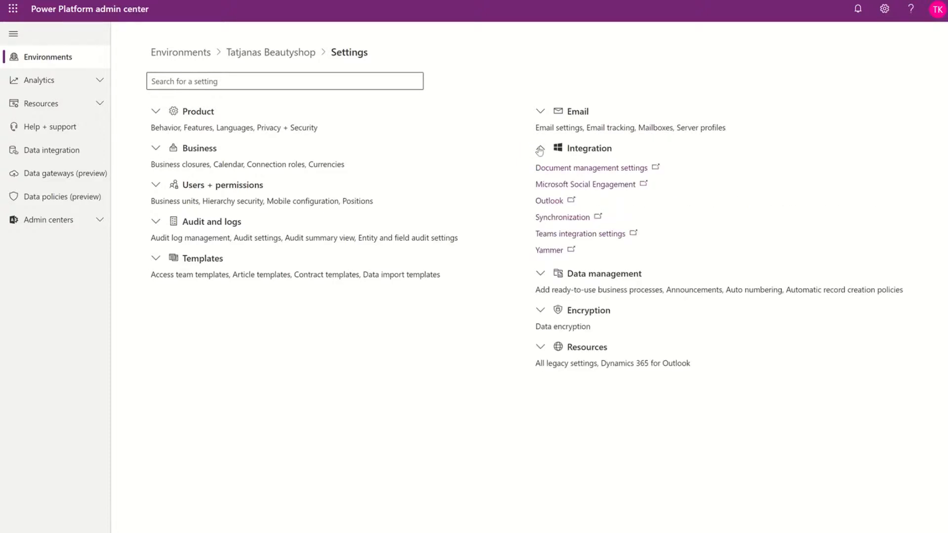
pyautogui.click(641, 168)
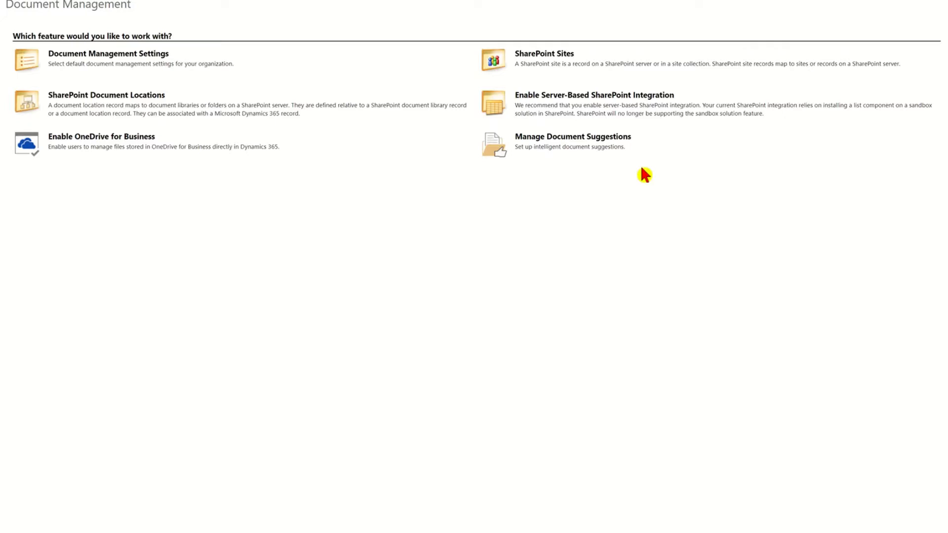
# Start server-based SharePoint integration with Online sites, advancing the wizard to Prepare Sites.
pyautogui.click(621, 95)
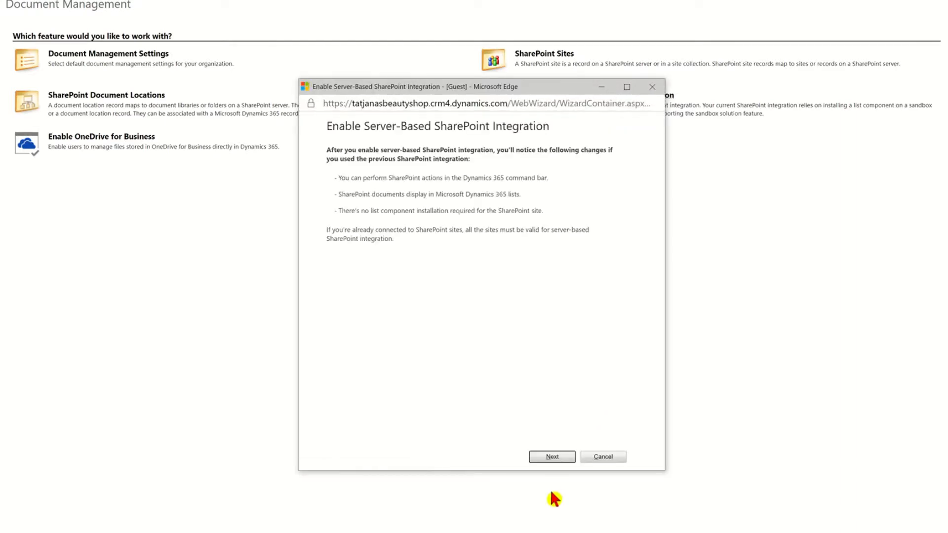
pyautogui.click(548, 458)
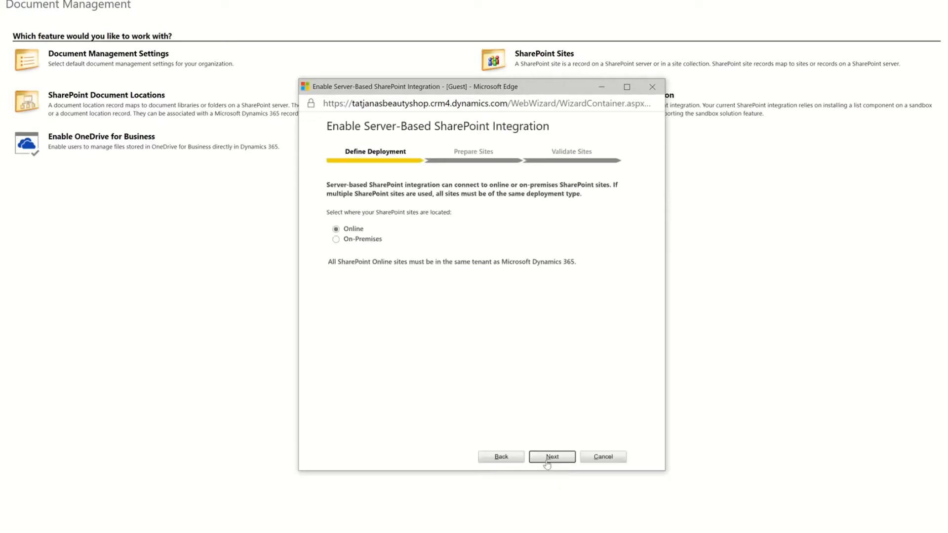
pyautogui.click(548, 458)
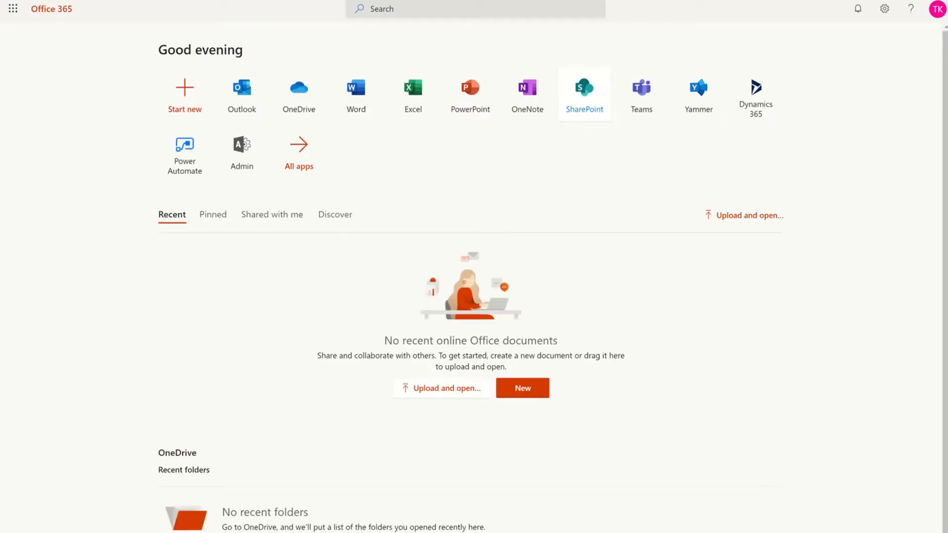
# Open the SharePoint Communication site and paste its URL into the wizard's Prepare Sites field.
pyautogui.click(594, 101)
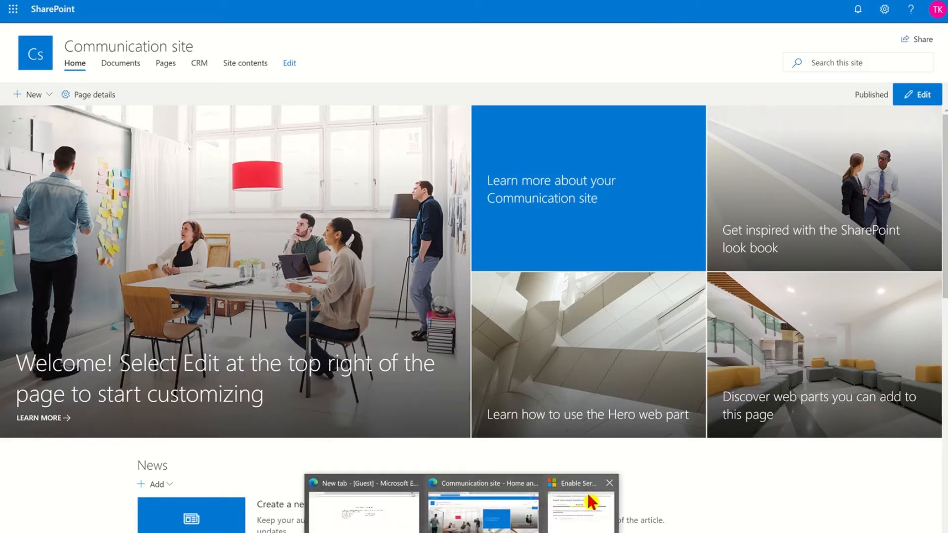
pyautogui.click(588, 499)
pyautogui.click(373, 237)
pyautogui.write('https://tatjanasbeautyshop.sharepoint.com/')
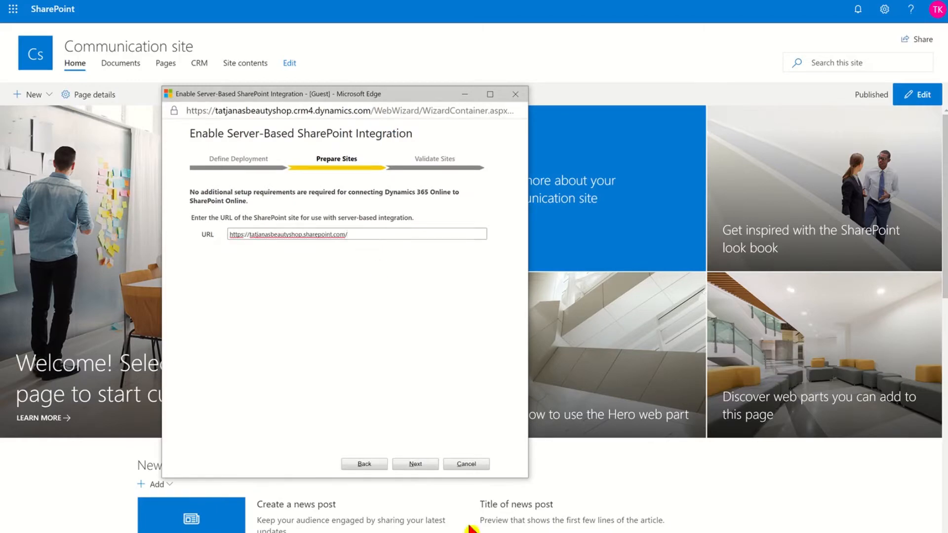
# Validate the default SharePoint site and finish enabling server-based SharePoint integration.
pyautogui.click(411, 467)
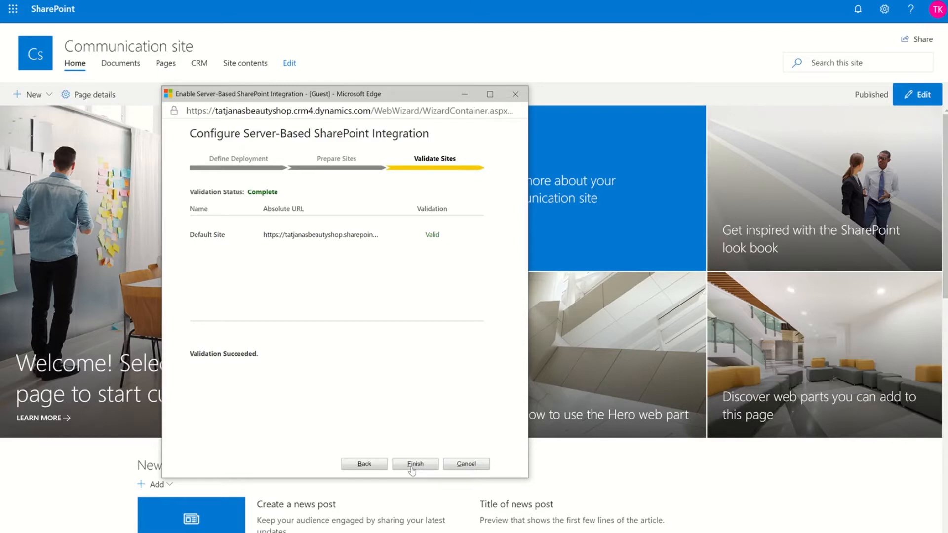
pyautogui.click(414, 464)
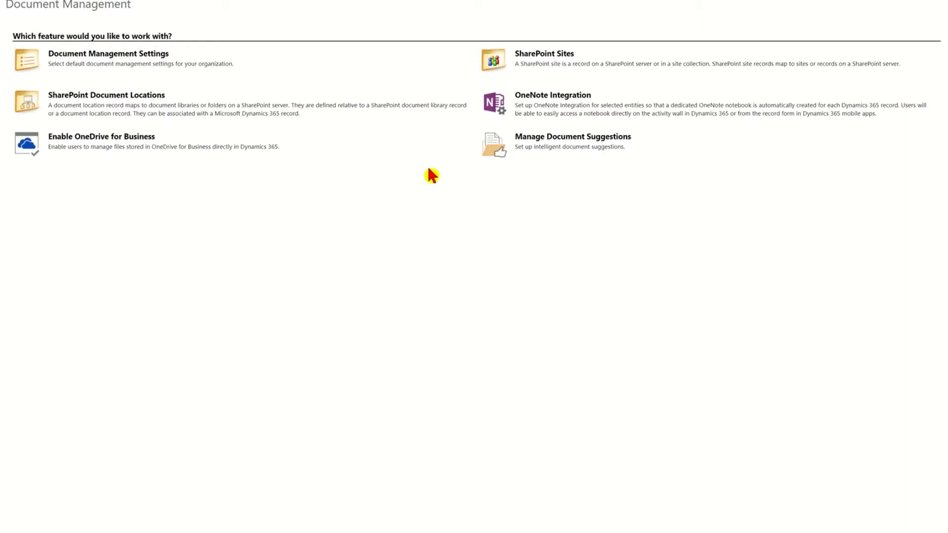
# In Document Management Settings, paste the SharePoint site URL, keep Agreement selected, and validate.
pyautogui.click(141, 54)
pyautogui.click(163, 56)
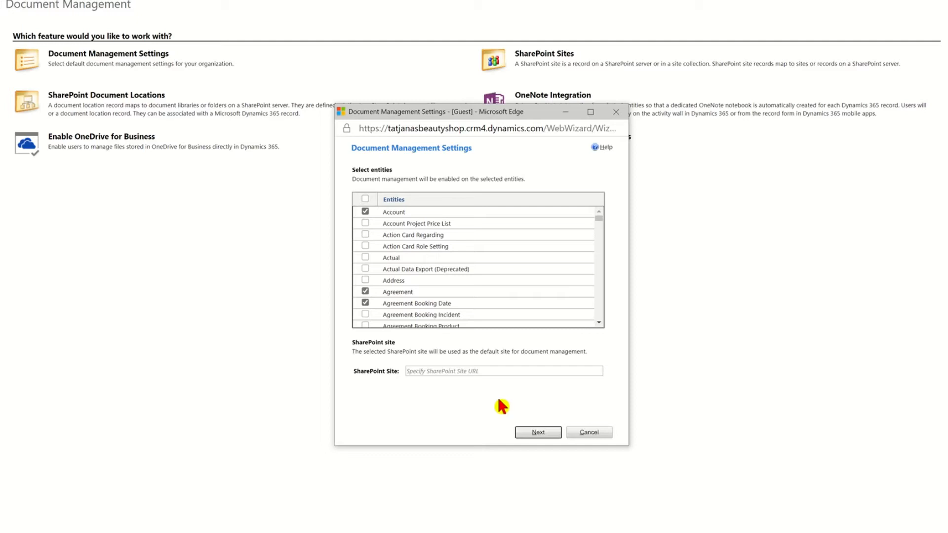
pyautogui.click(487, 373)
pyautogui.write('https://tatjanasbeautyshop.sharepoint.com/')
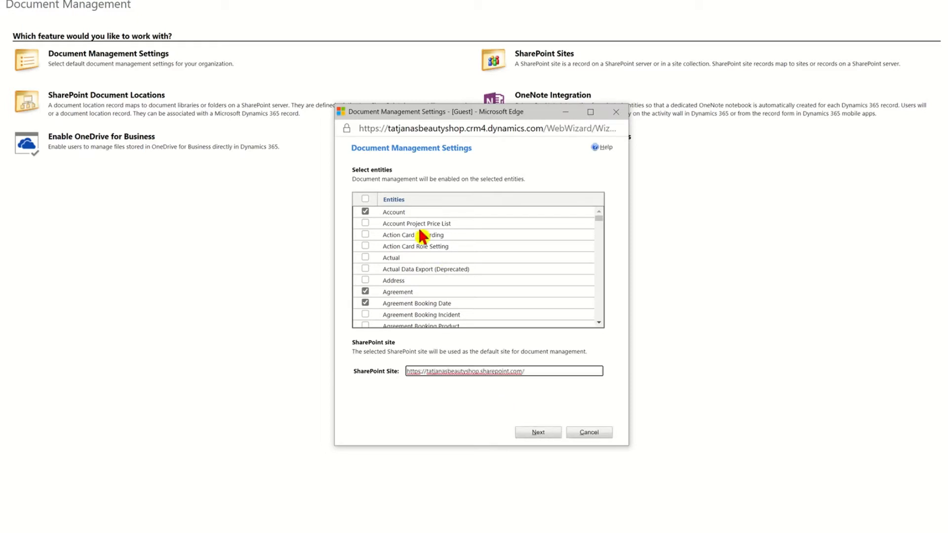
pyautogui.click(366, 291)
pyautogui.click(365, 290)
pyautogui.click(533, 442)
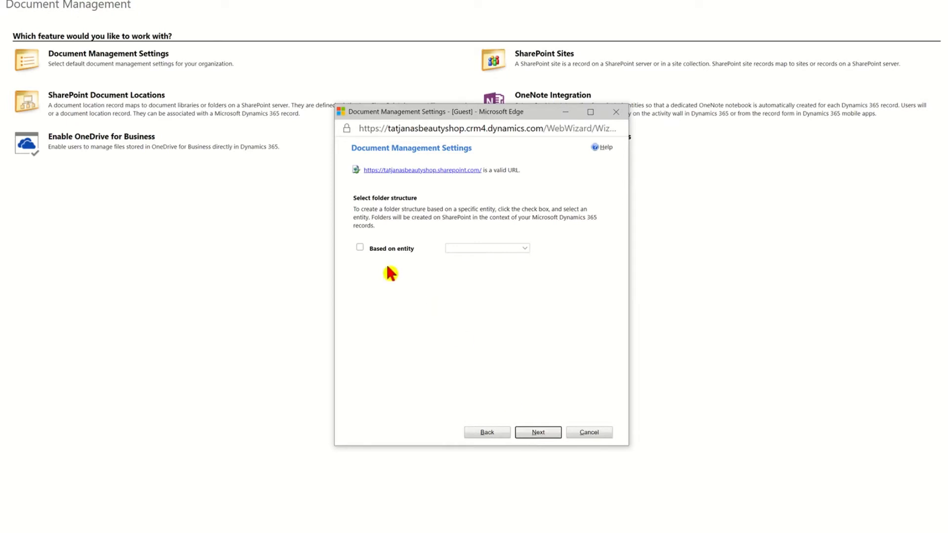
# Base the folder structure on the Account entity and create all 38 document libraries.
pyautogui.click(361, 248)
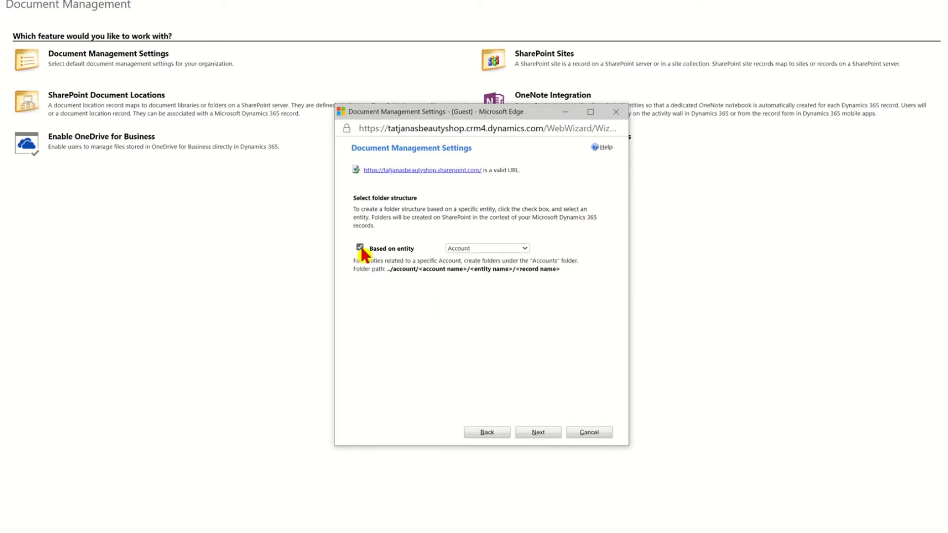
pyautogui.click(516, 250)
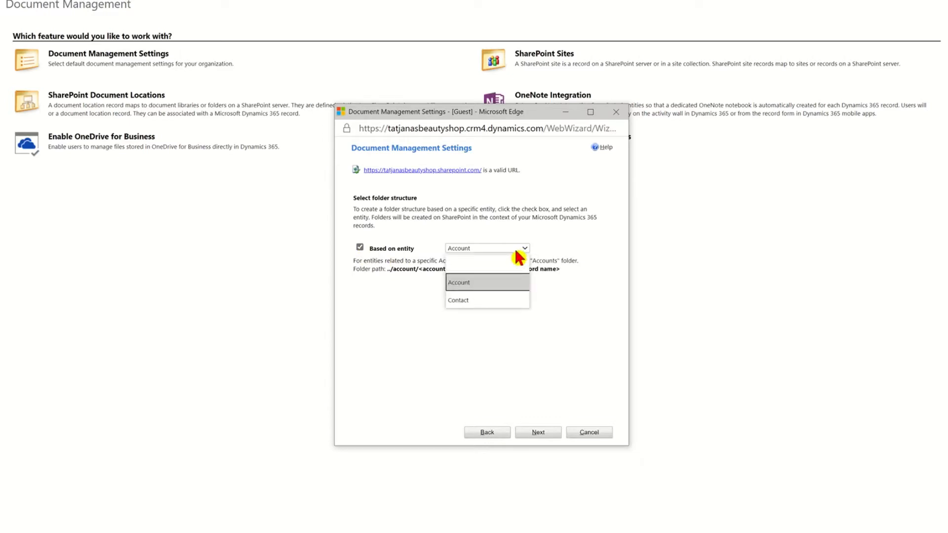
pyautogui.click(517, 280)
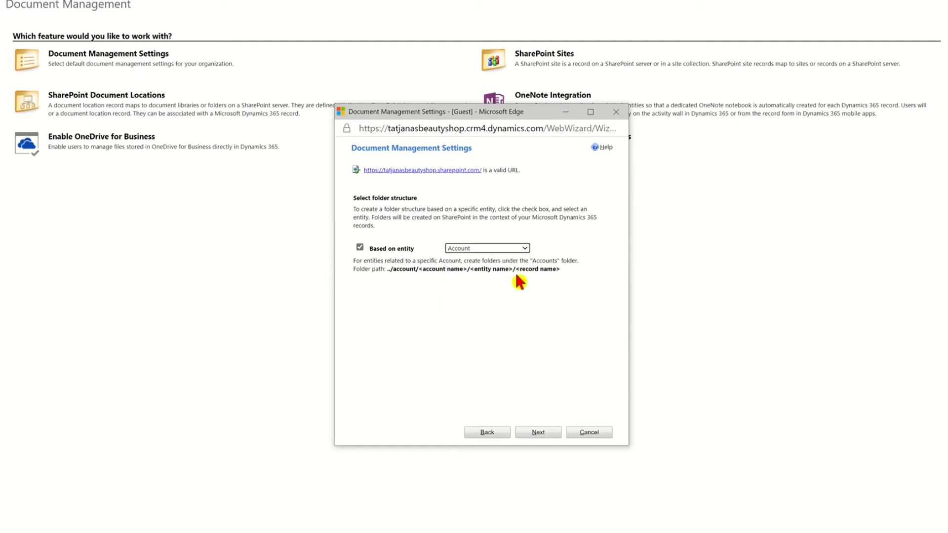
pyautogui.click(538, 432)
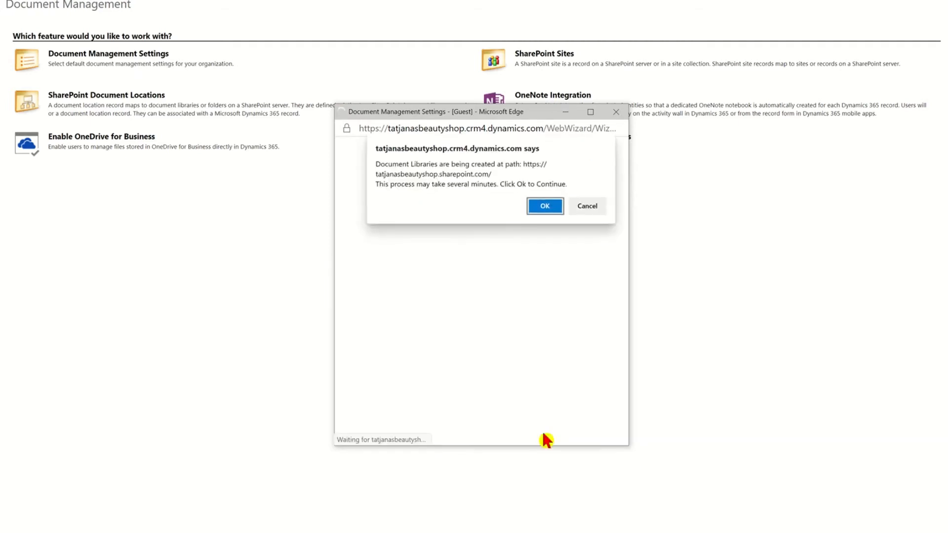
pyautogui.click(546, 210)
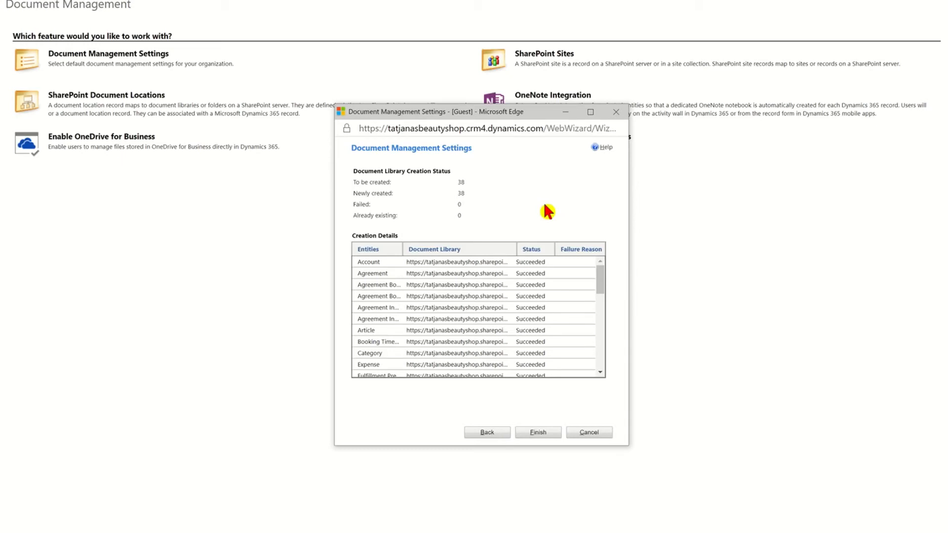
pyautogui.click(545, 433)
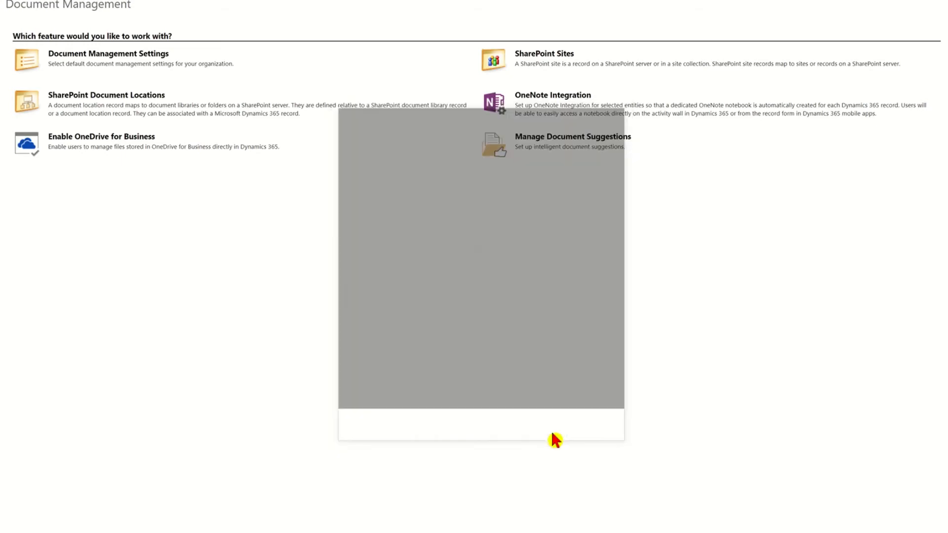